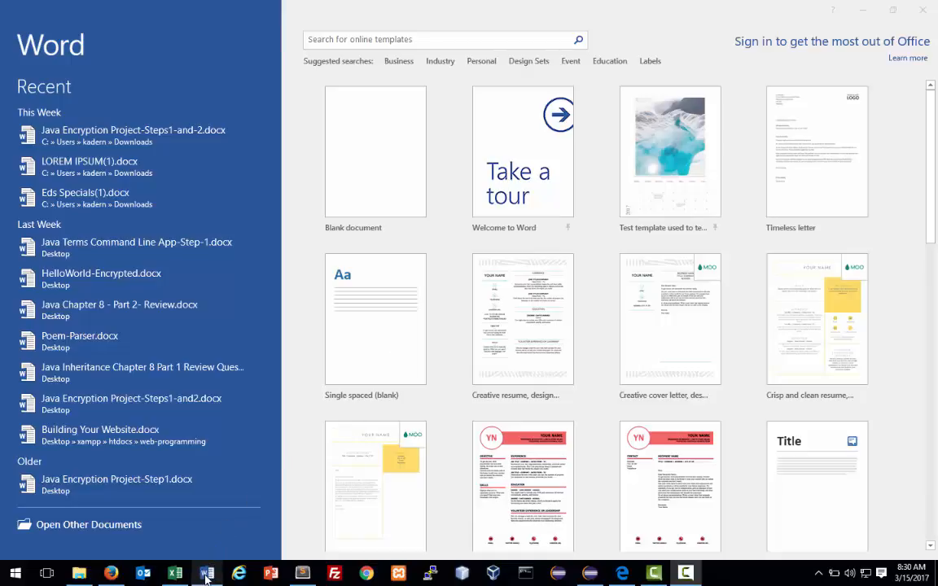
Create a new blank Word document, Document1, from the Word start screen.
mouse_move(208, 575)
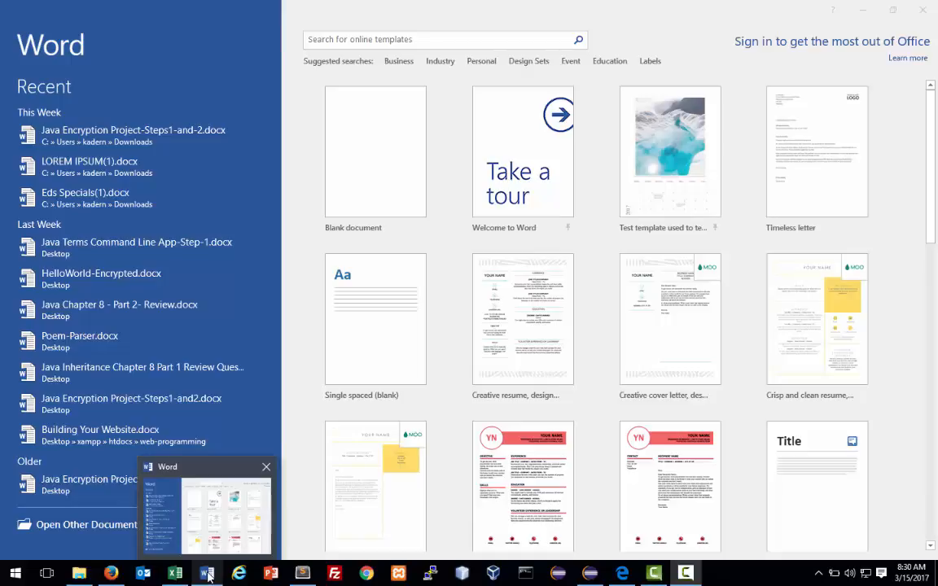
left_click(375, 166)
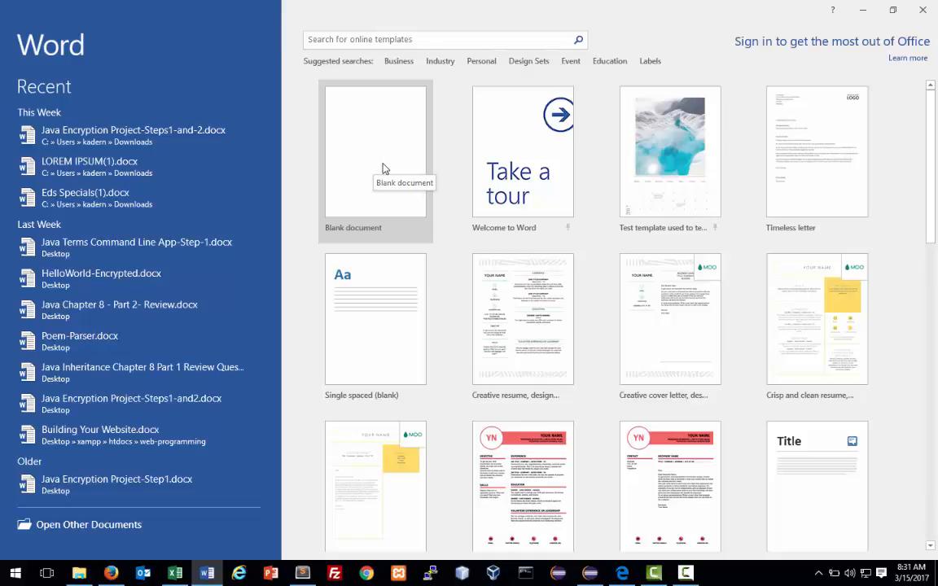
left_click(384, 173)
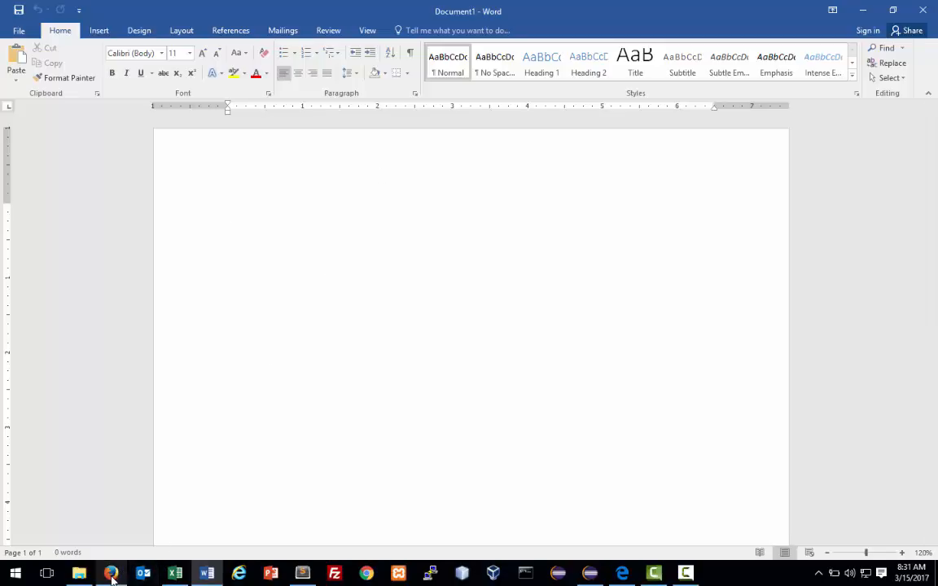
mouse_move(112, 574)
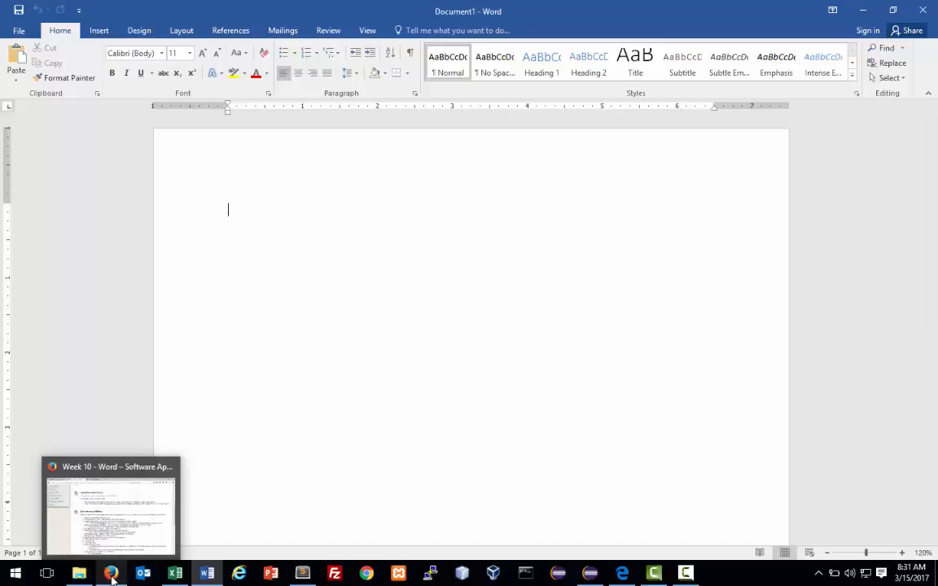
Open the lipsum.com Lorem Ipsum site in a new browser tab.
left_click(112, 574)
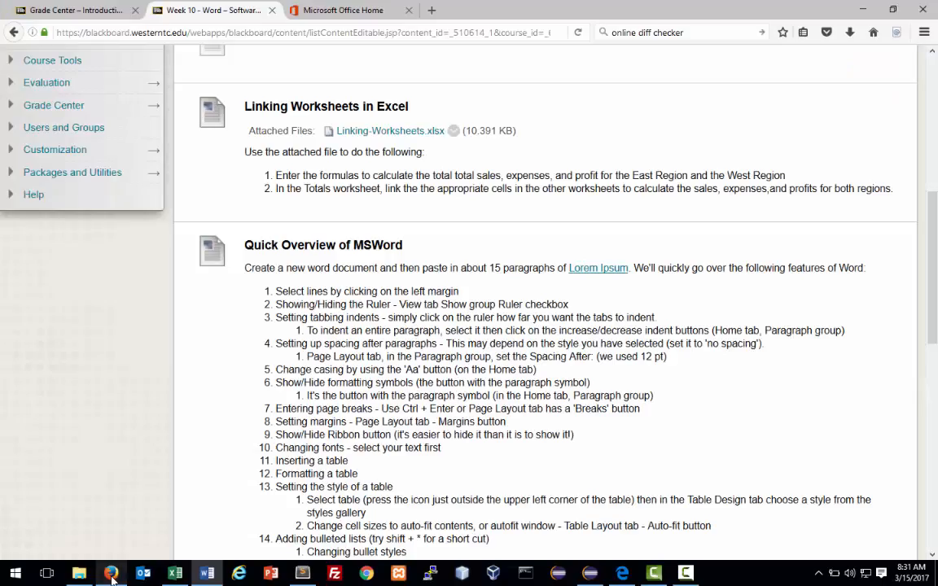
left_click(585, 276)
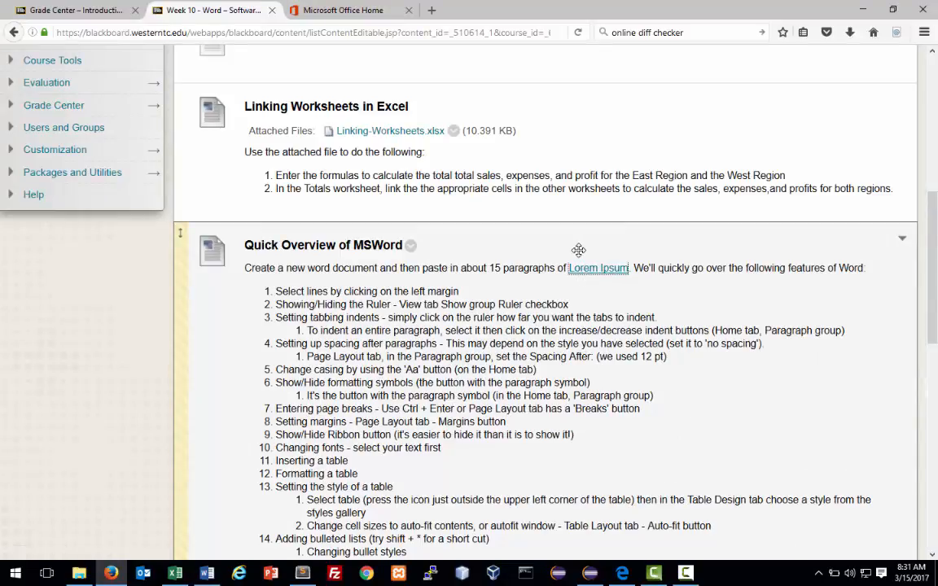
left_click(591, 272)
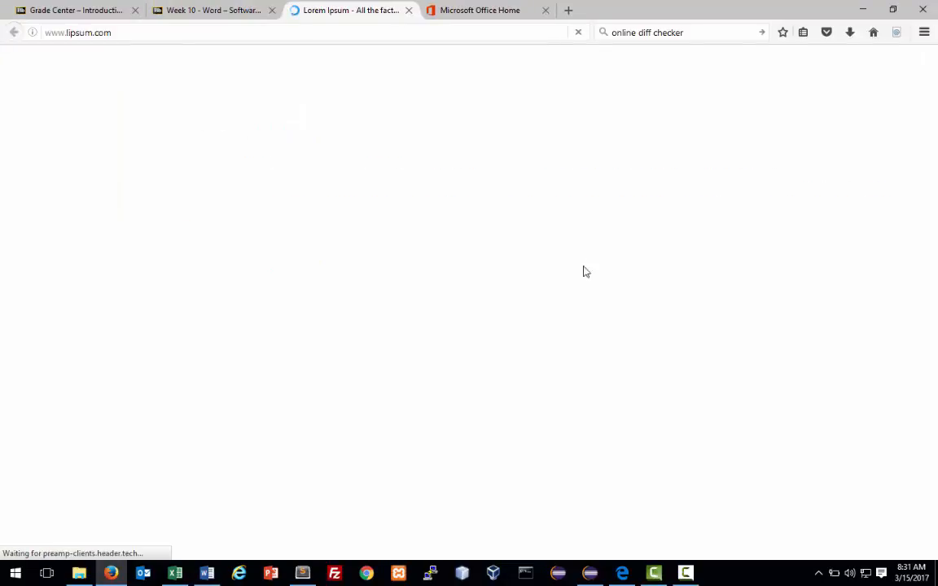
scroll(348, 264, "down", 5)
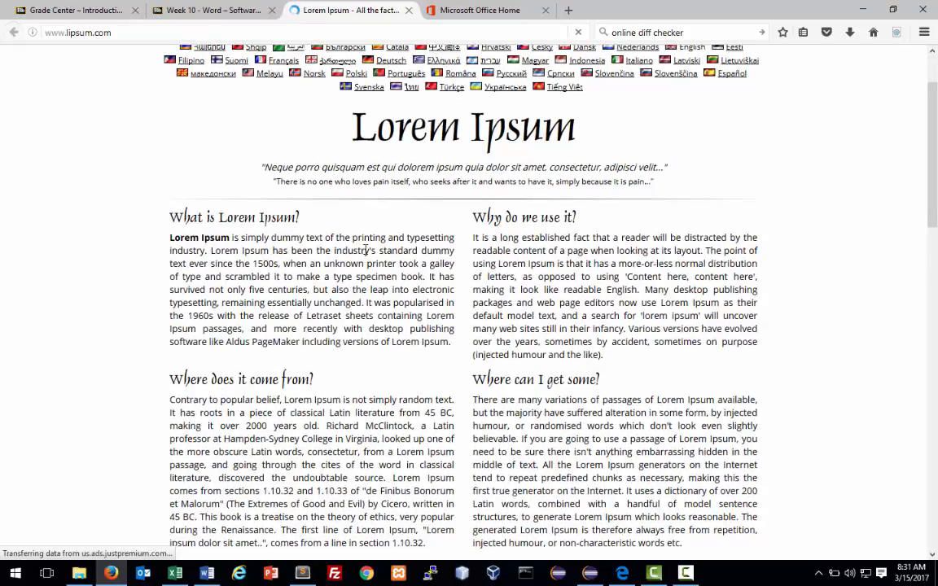
scroll(366, 256, "up", 5)
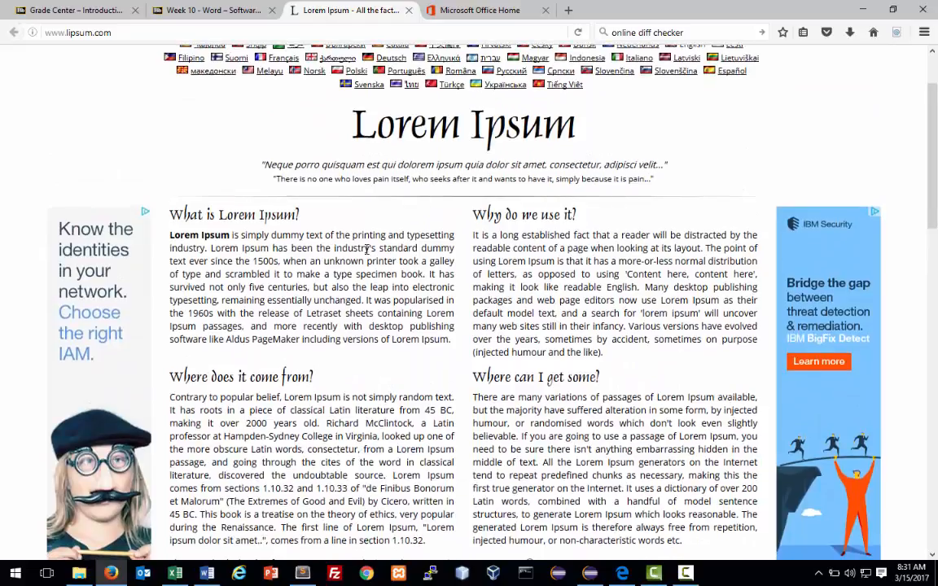
scroll(366, 250, "down", 2)
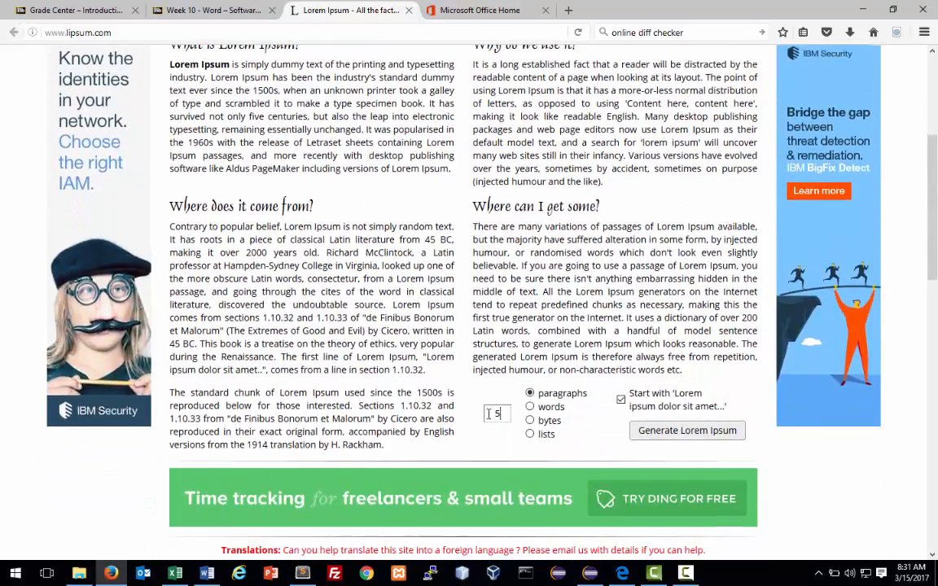
Generate 10 Lorem Ipsum paragraphs and drag-select the generated text.
double_click(489, 414)
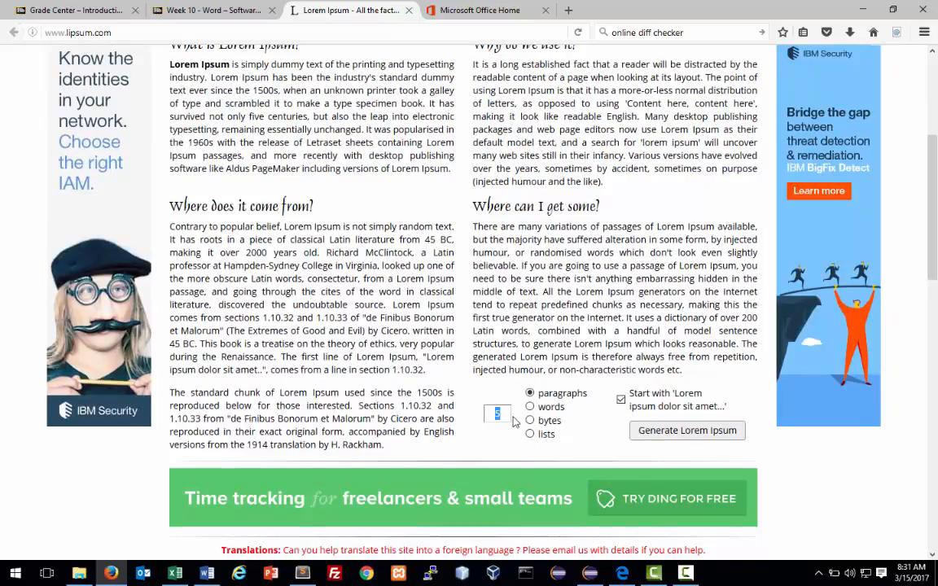
type("10")
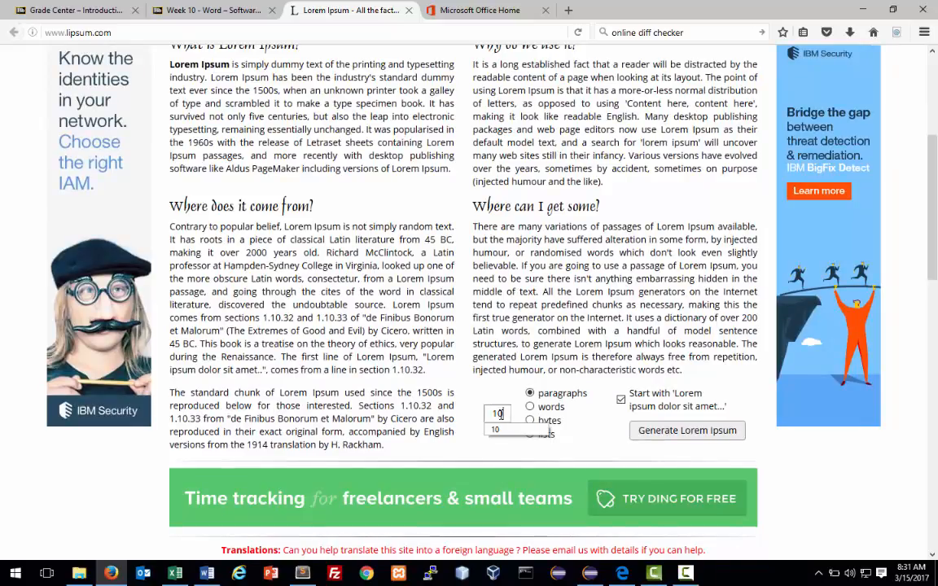
left_click(613, 435)
left_click(668, 435)
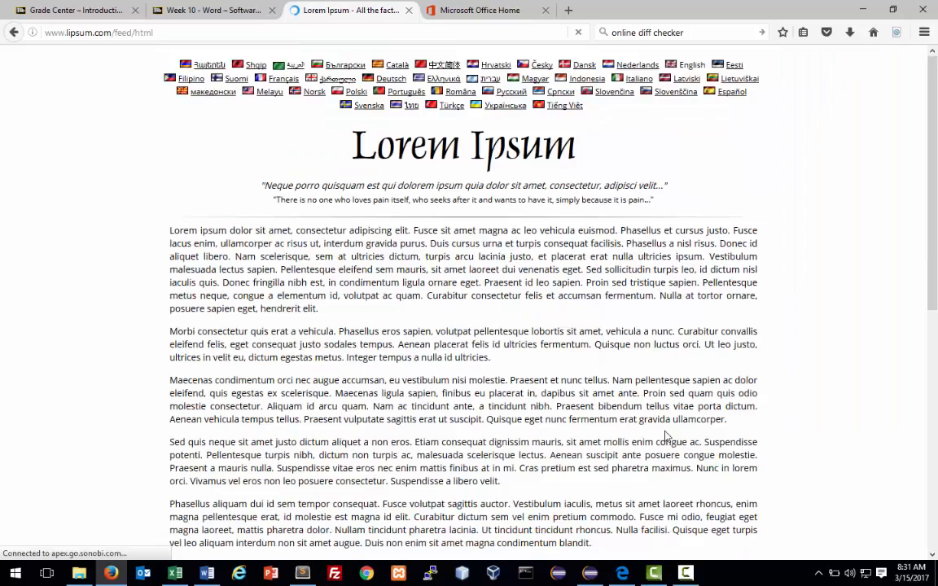
scroll(176, 307, "down", 3)
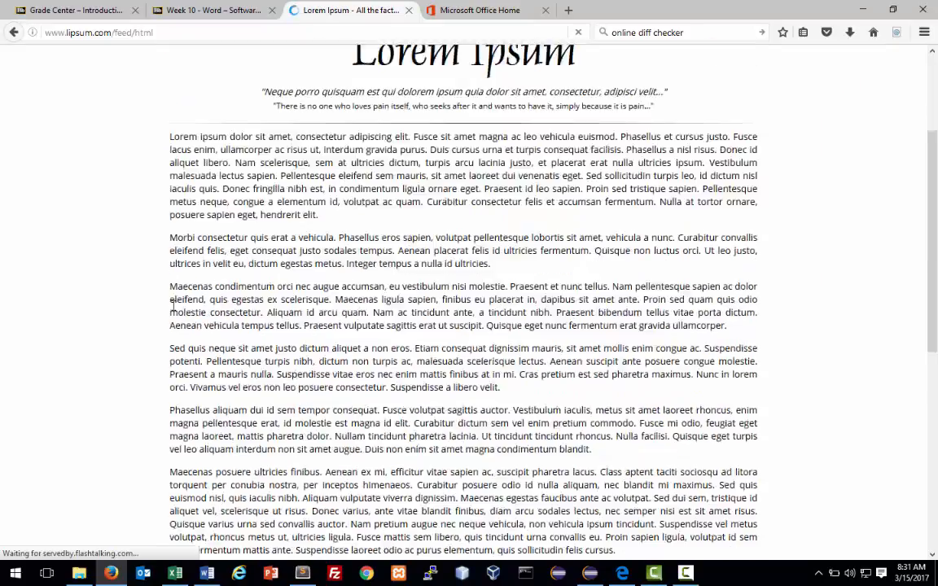
scroll(166, 292, "up", 3)
scroll(143, 273, "down", 2)
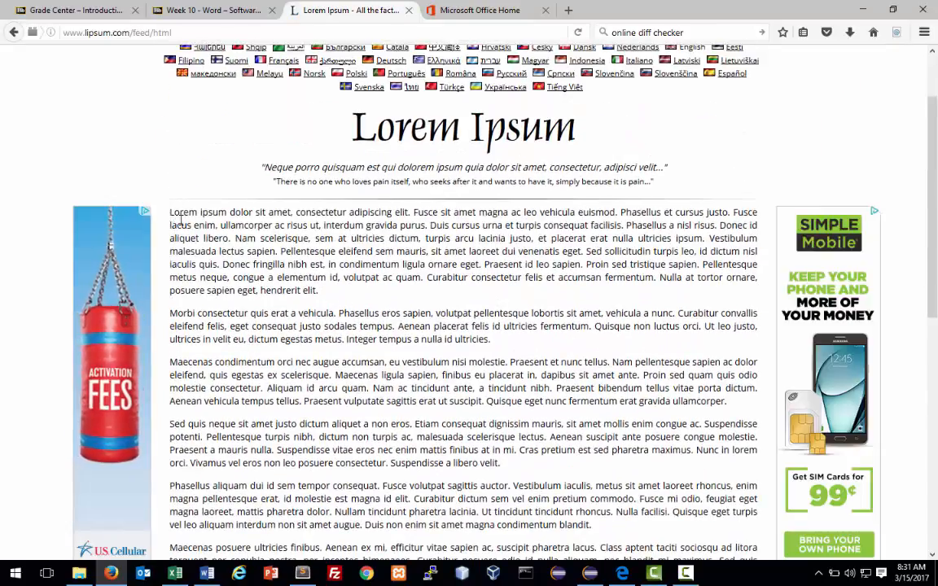
left_click_drag(170, 212, 448, 483)
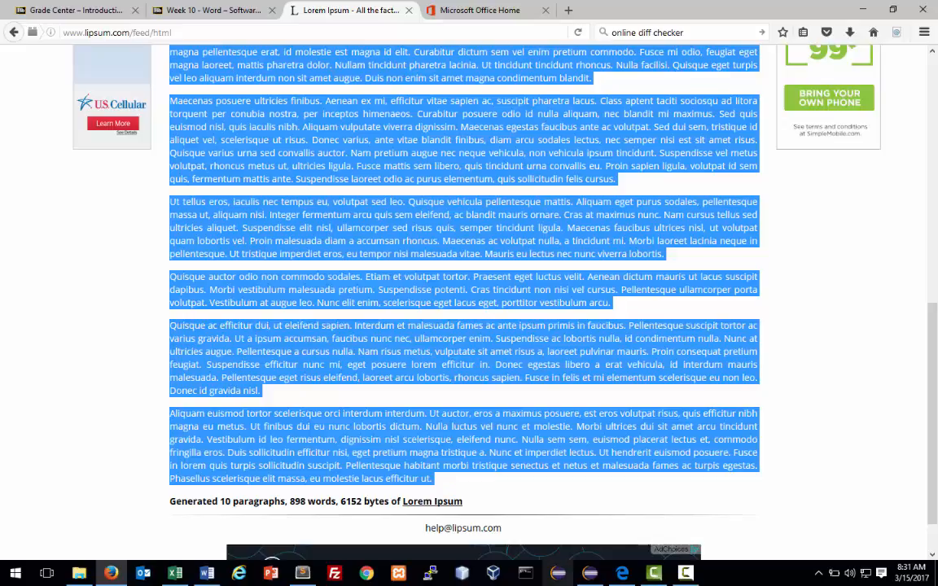
Paste the copied Lorem Ipsum paragraphs into the blank Word document.
left_click(207, 573)
key("ctrl+v")
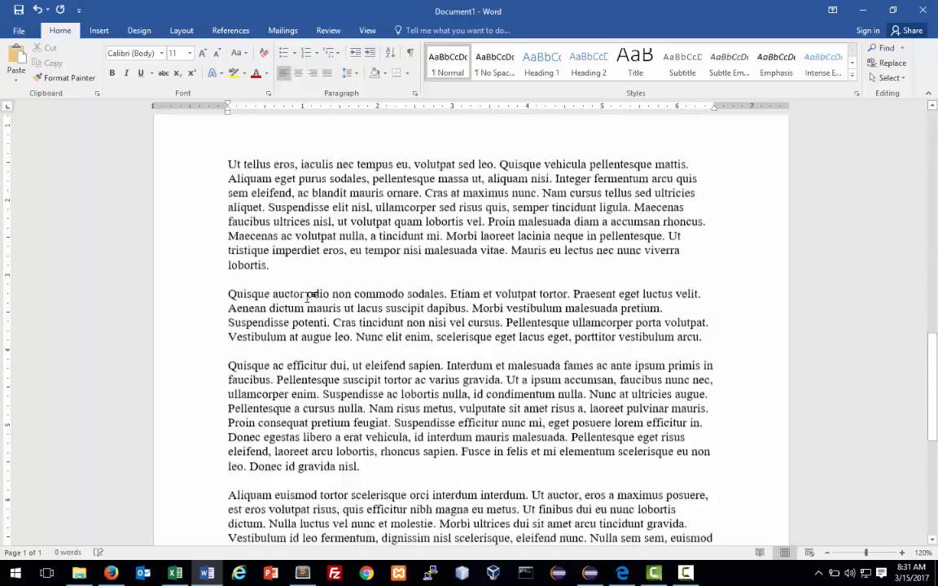
scroll(427, 342, "up", 5)
scroll(427, 342, "up", 5)
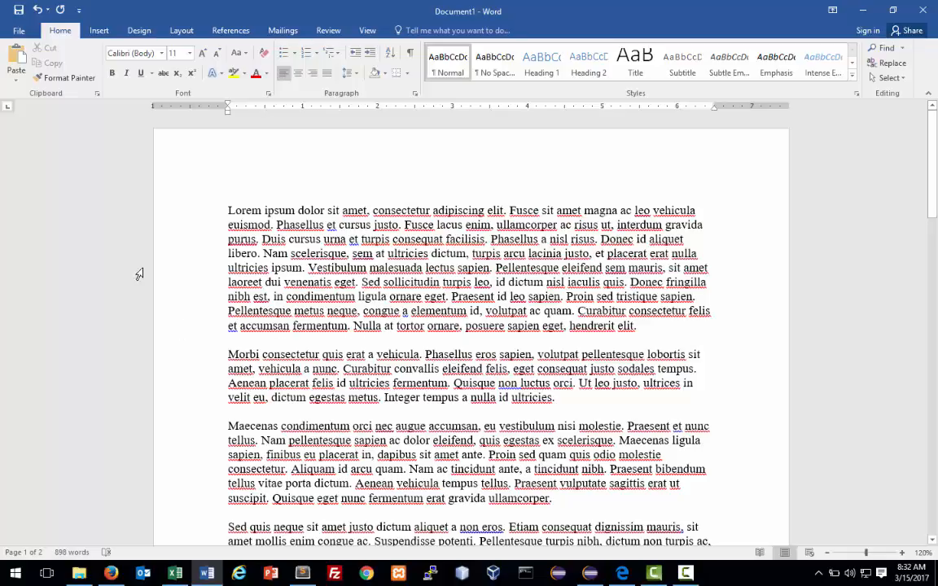
Bold the first paragraph's line running from 'nibh est' to 'tristique sapien.'.
left_click(175, 232)
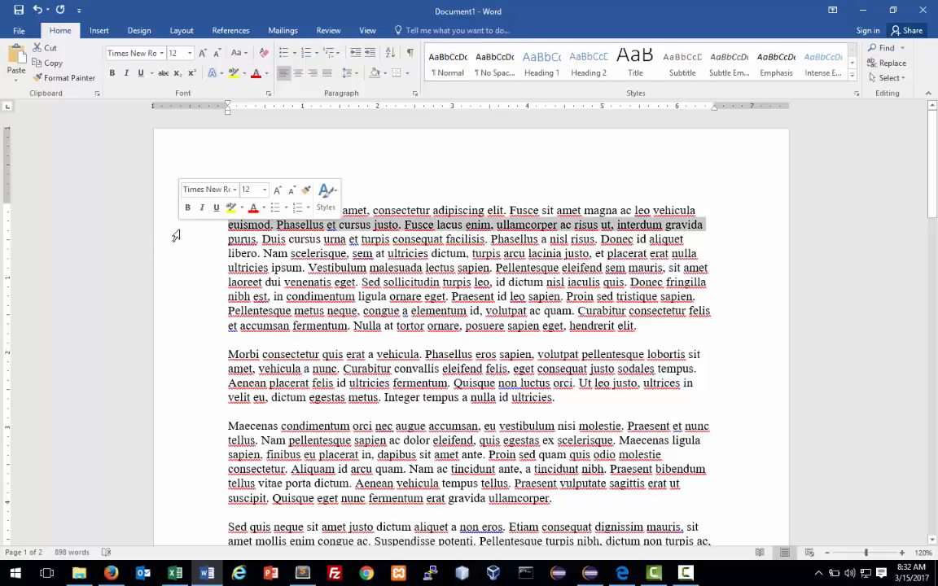
left_click(176, 299)
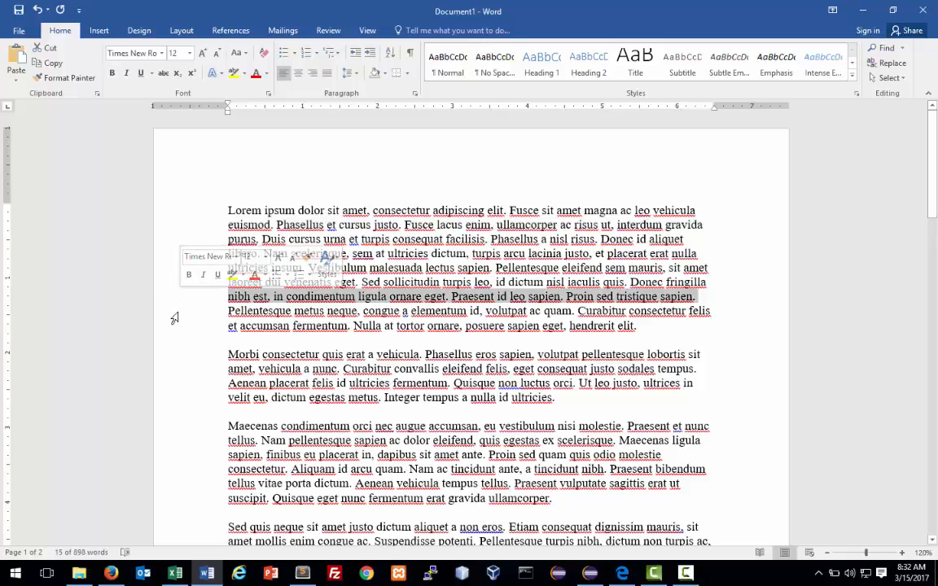
left_click(169, 269)
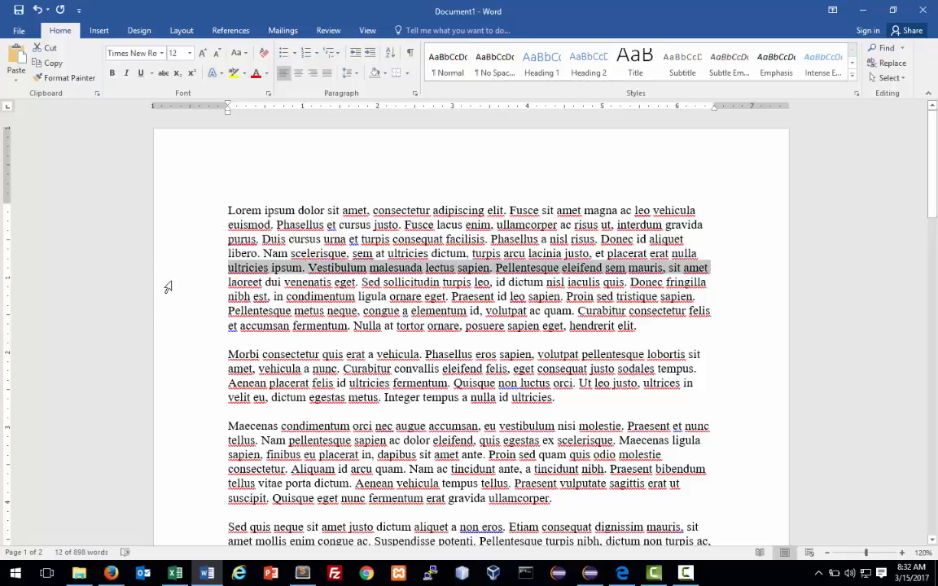
left_click(168, 285)
left_click(174, 301)
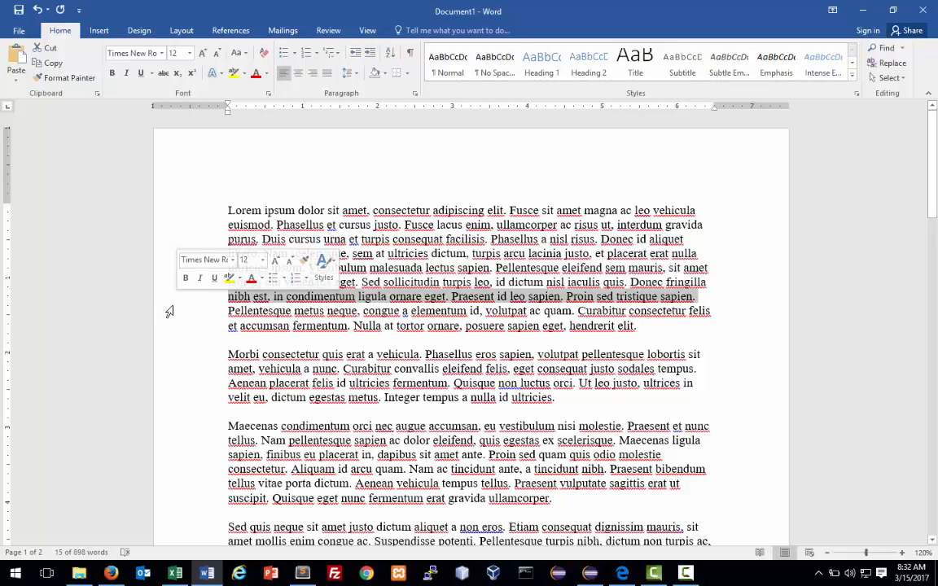
left_click(185, 277)
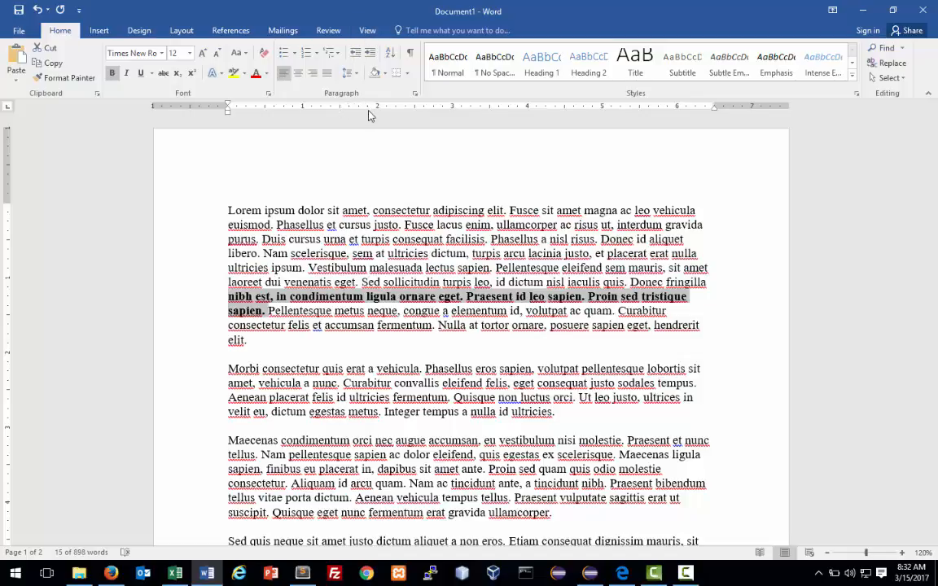
On the View tab, switch the Ruler off and back on so it stays visible.
left_click(368, 31)
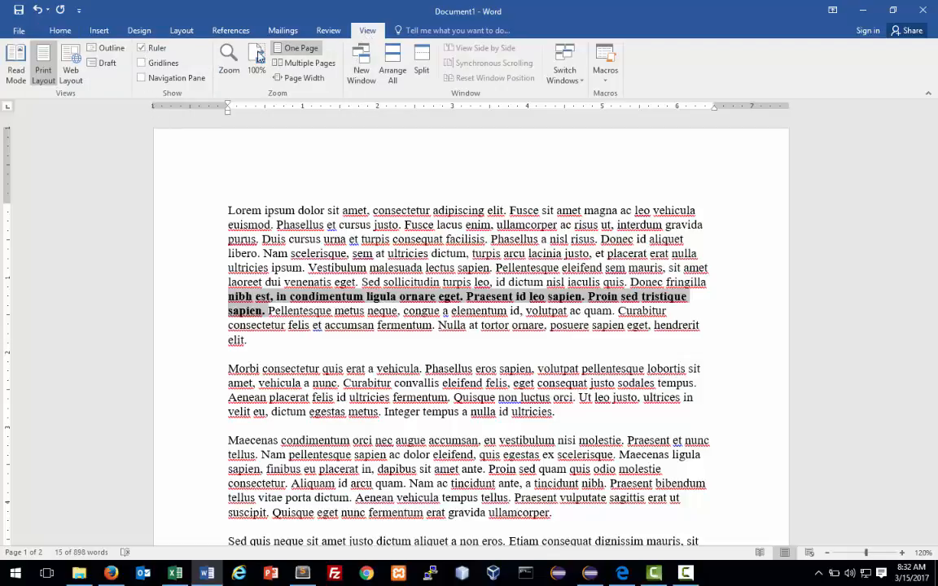
left_click(142, 49)
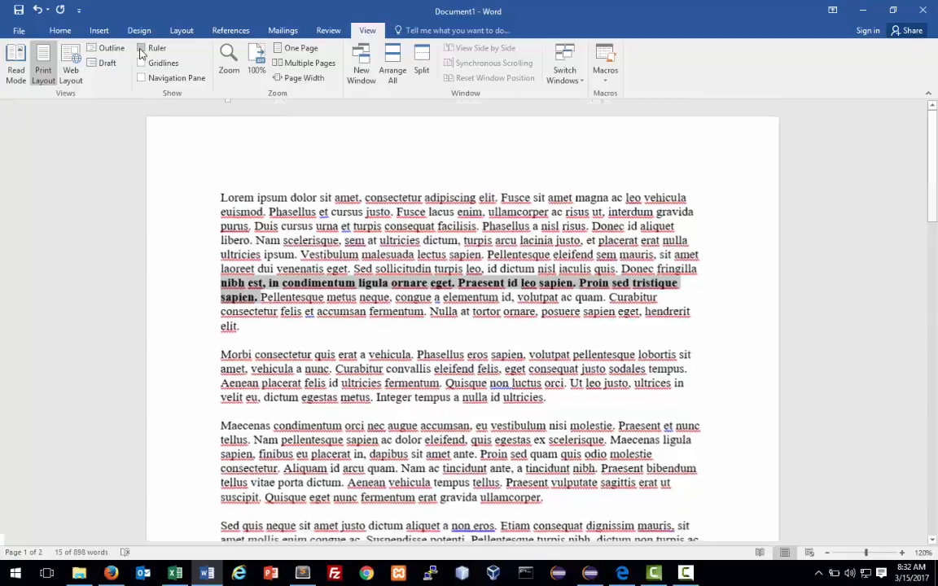
left_click(142, 49)
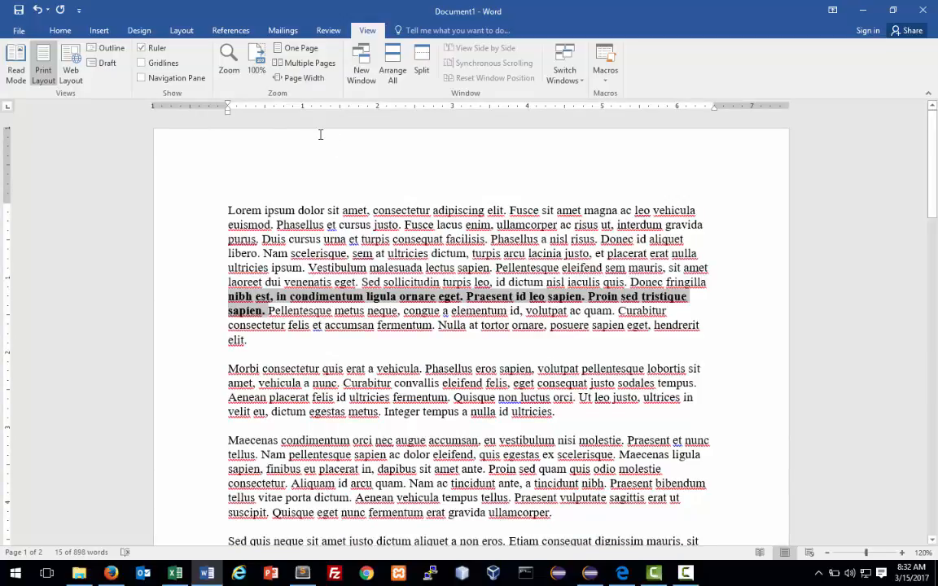
Drag the ruler's First Line Indent marker to indent all paragraphs, resetting the opening paragraph to 0.
left_click(229, 210)
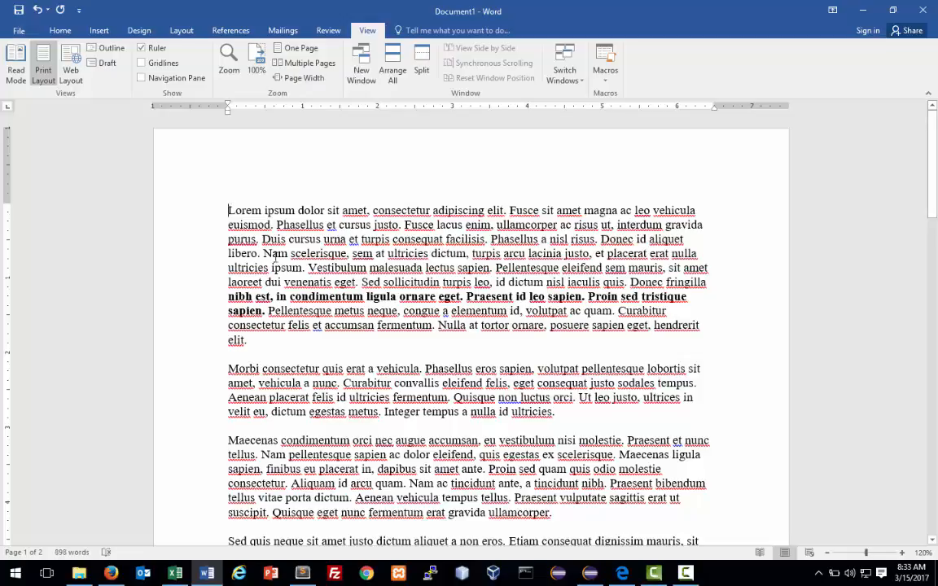
key("shift+Down")
key("shift+Down")
key("shift+Down")
key("shift+Down")
key("shift+Down")
key("shift+Down")
key("shift+Down")
key("shift+Down")
key("shift+Down")
key("shift+Down")
key("shift+Down")
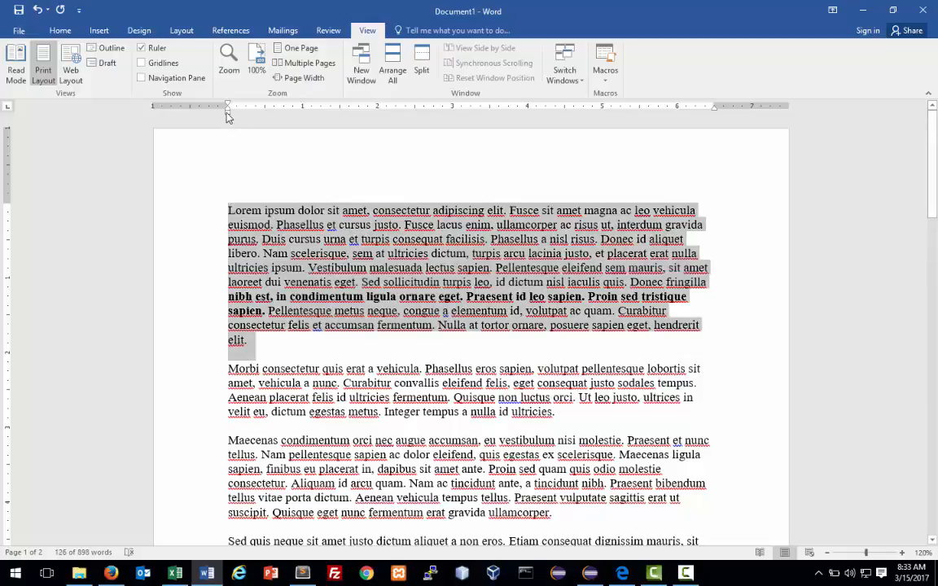
mouse_move(229, 108)
left_mouse_down()
mouse_move(265, 113)
mouse_move(229, 117)
mouse_move(232, 130)
left_mouse_up()
left_click(294, 239)
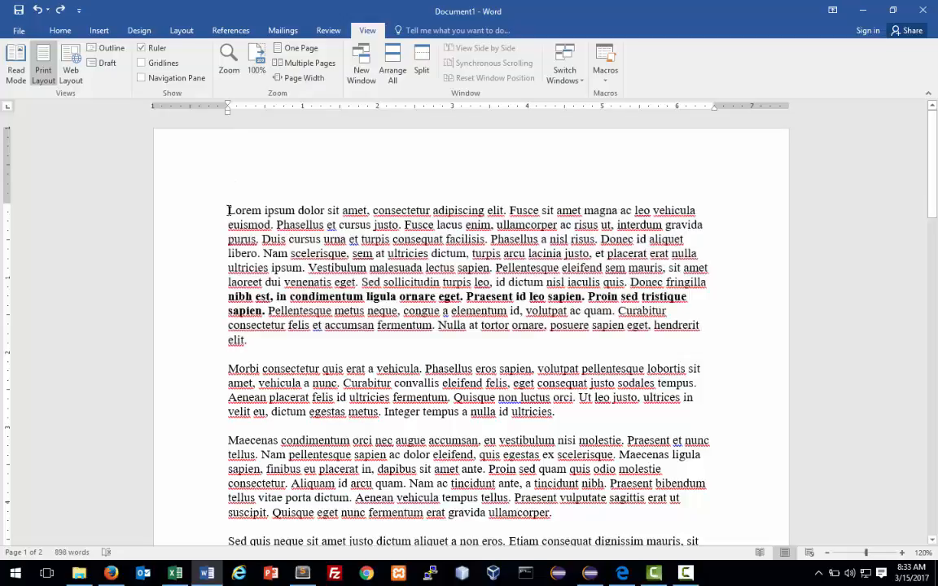
key("ctrl+a")
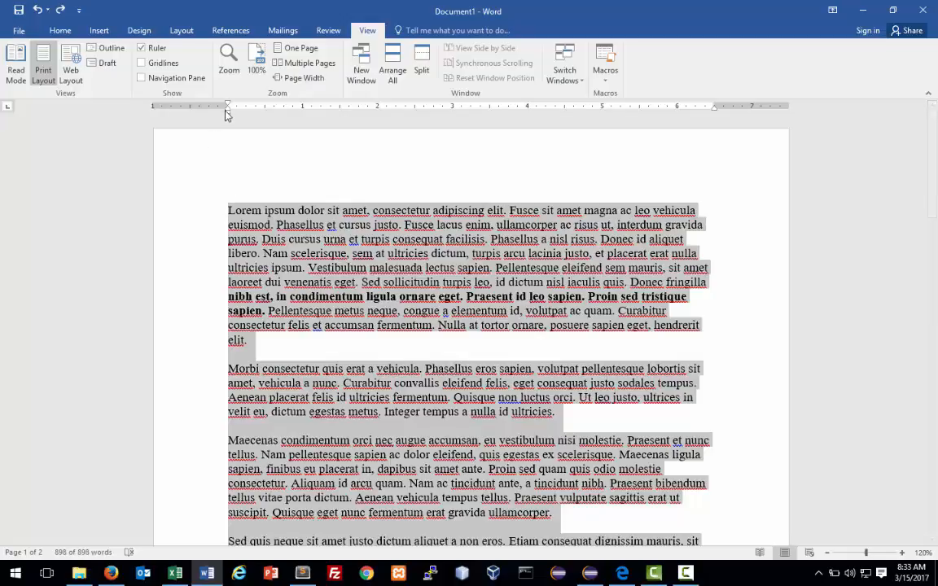
left_click_drag(228, 107, 265, 107)
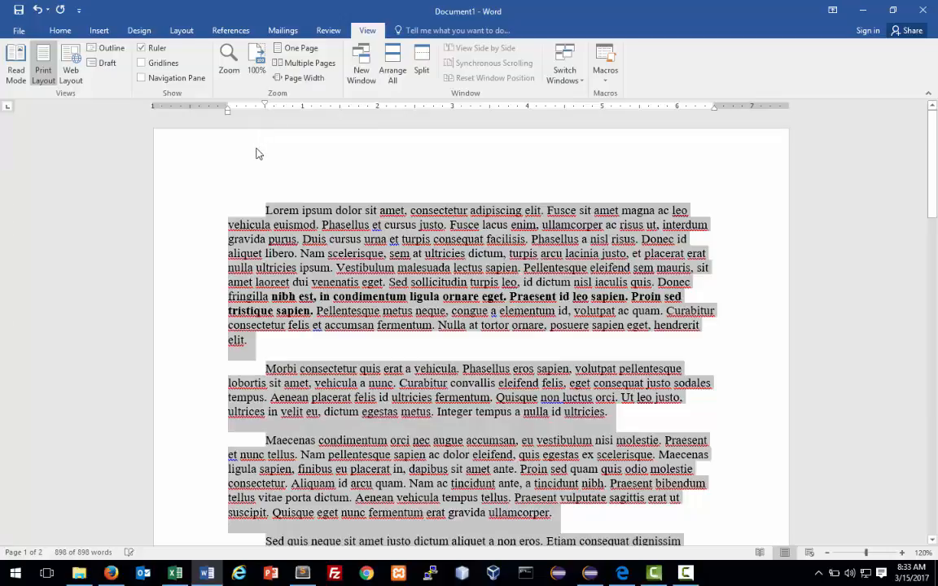
left_click(257, 154)
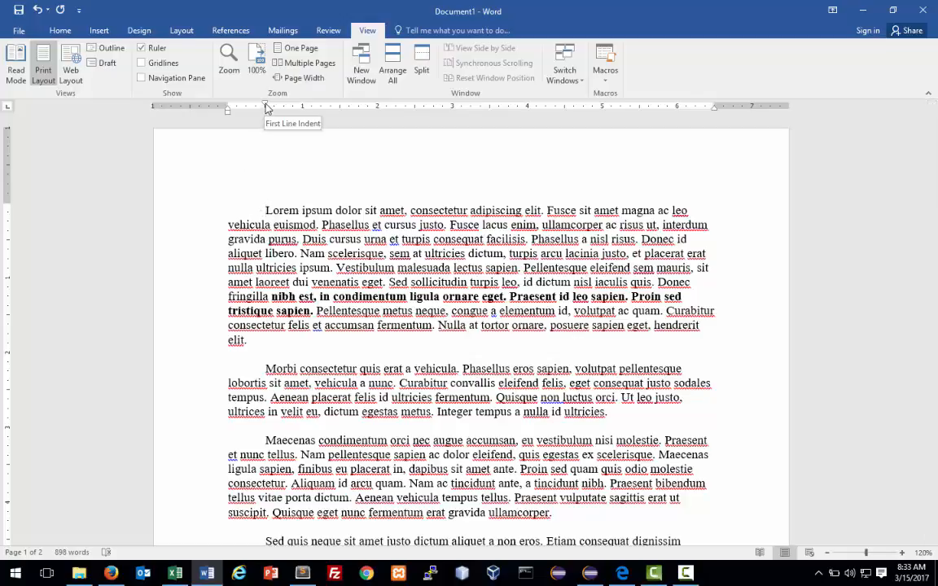
left_click_drag(267, 108, 228, 106)
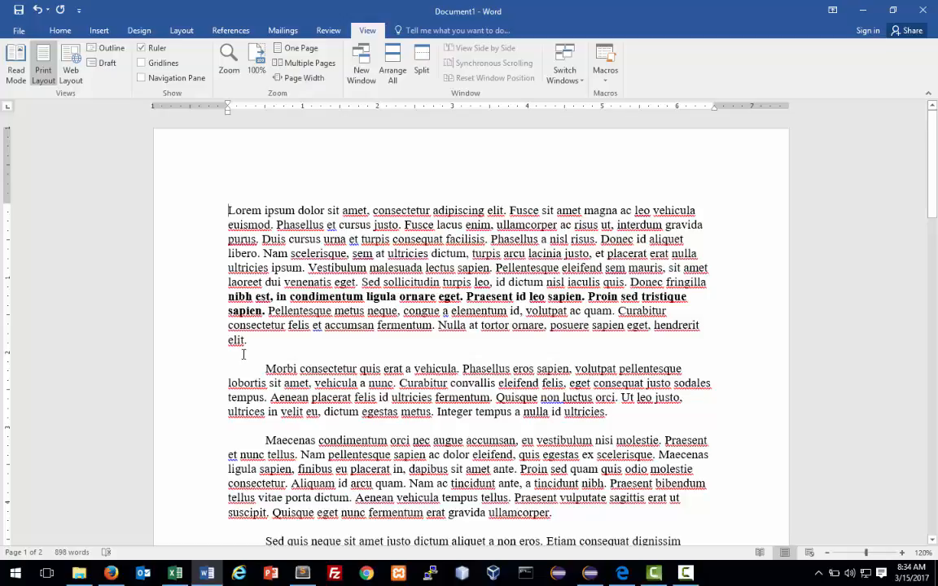
Select the whole document and set Spacing After to 12 pt on the Layout tab.
triple_click(207, 214)
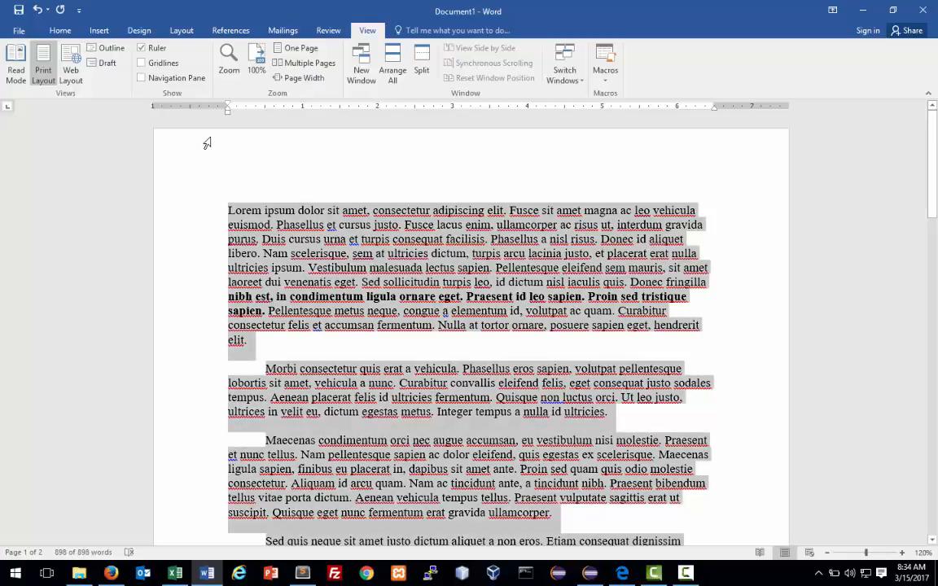
left_click(183, 31)
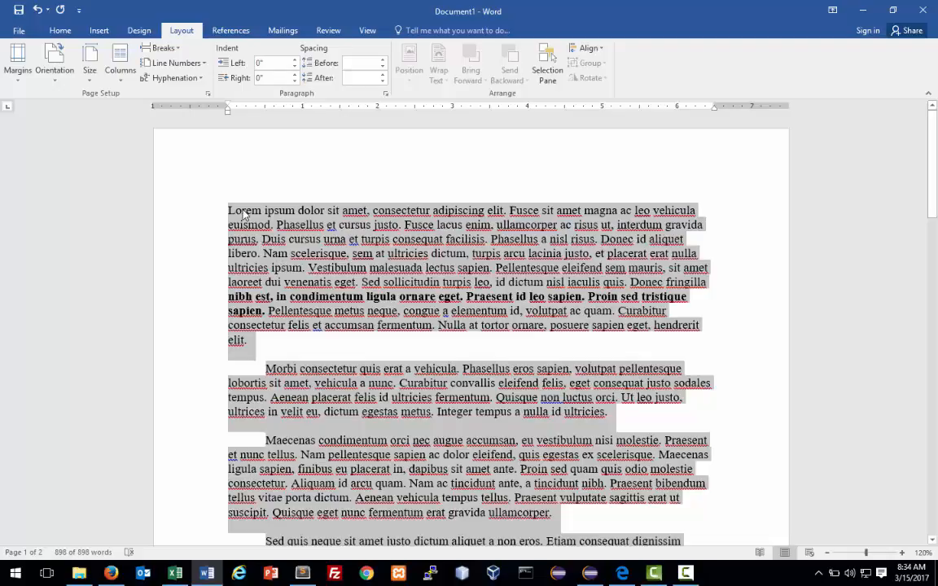
left_click(383, 82)
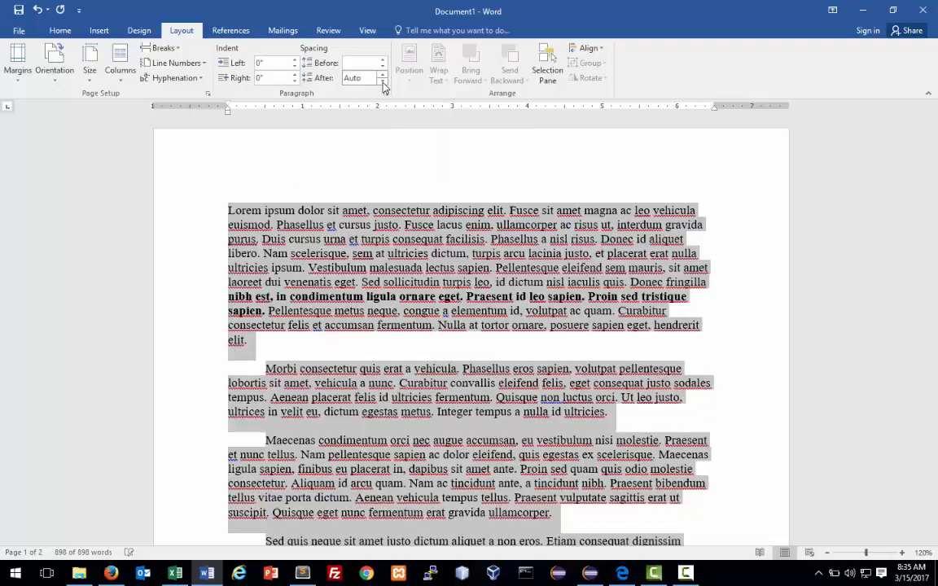
left_click(382, 75)
left_click(381, 74)
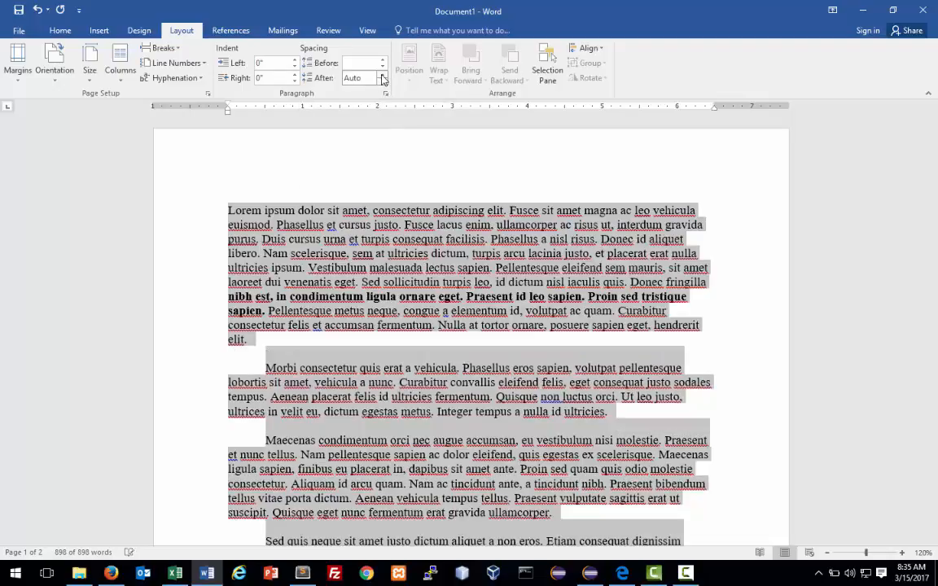
left_click(382, 74)
left_click(382, 74)
left_click(382, 74)
left_click(382, 74)
left_click(382, 74)
left_click(382, 74)
left_click(382, 74)
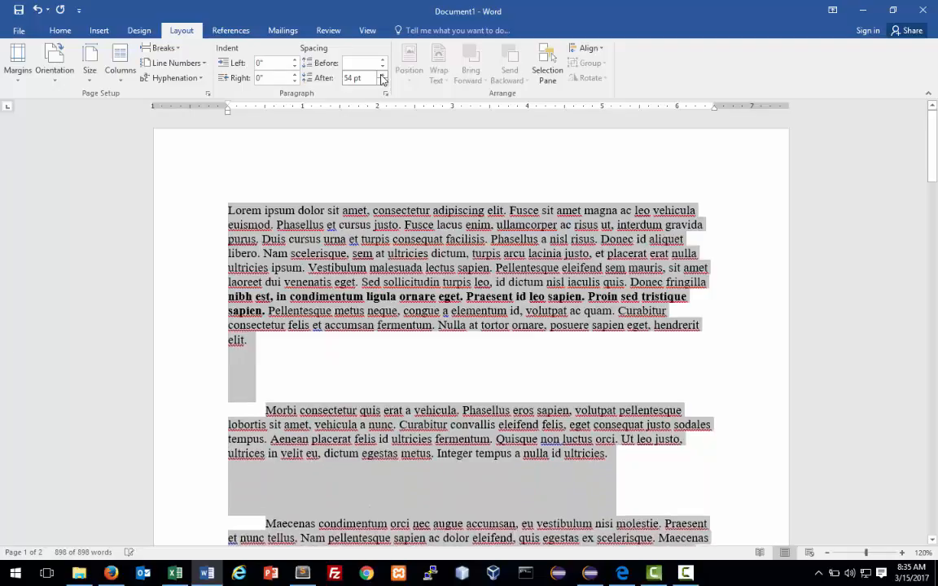
left_click(382, 74)
left_click(381, 74)
left_click(381, 82)
left_click(382, 81)
left_click(382, 82)
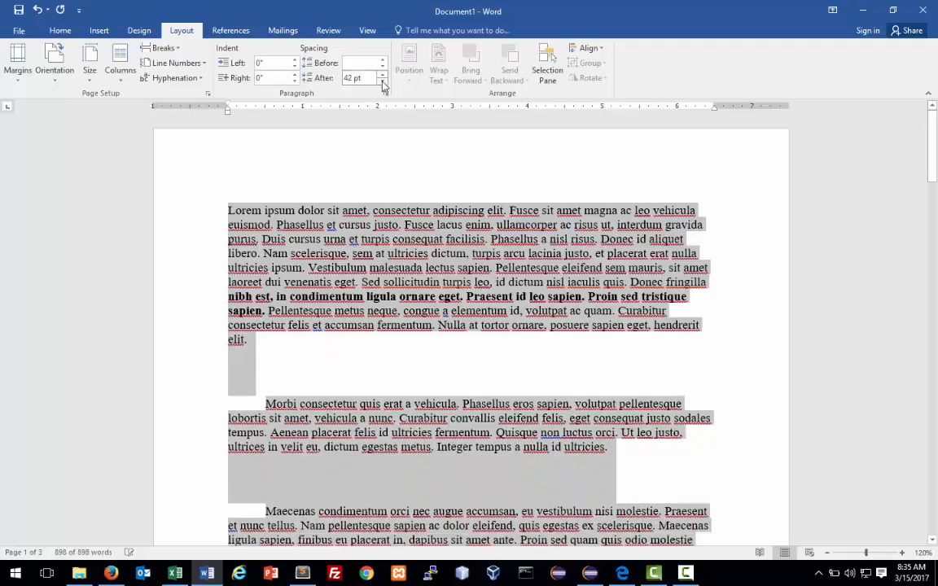
left_click(382, 82)
left_click(382, 82)
left_click(382, 81)
left_click(382, 82)
left_click(381, 81)
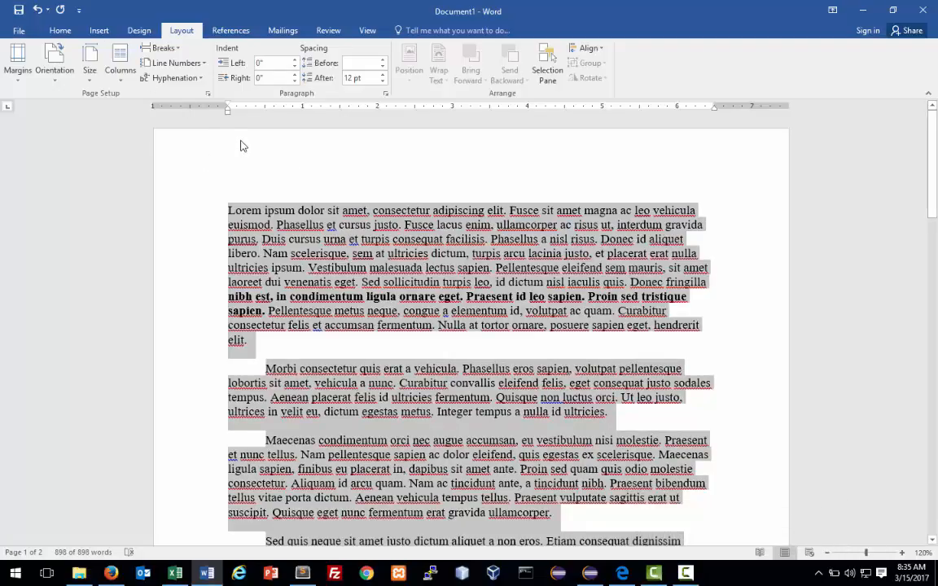
left_click(228, 211)
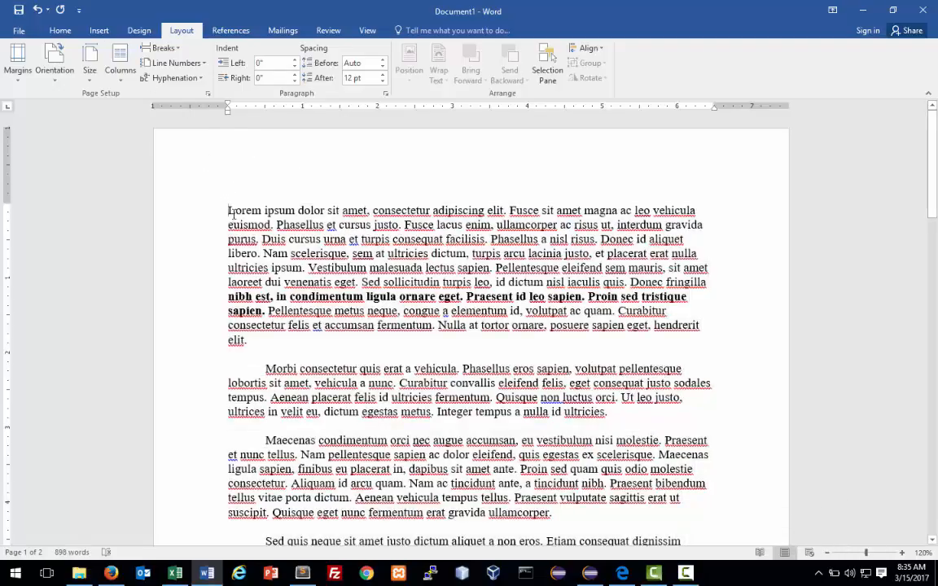
key("ctrl+shift+Right")
key("ctrl+shift+Right")
key("ctrl+shift+Right")
key("ctrl+shift+Right")
key("ctrl+shift+Right")
key("ctrl+shift+Right")
key("ctrl+shift+Right")
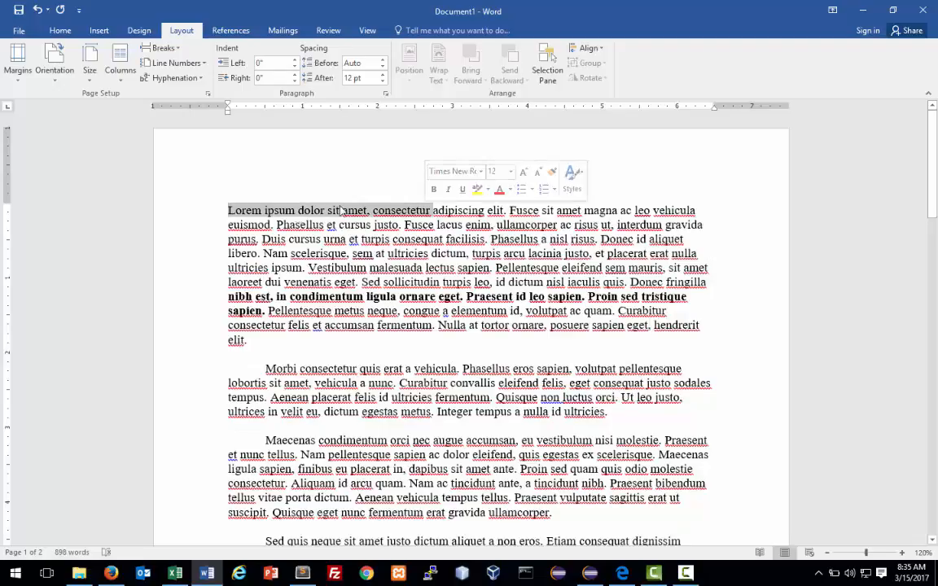
Add a new first line reading 'This is the TITLE' above the text.
left_click(231, 211)
key("Return")
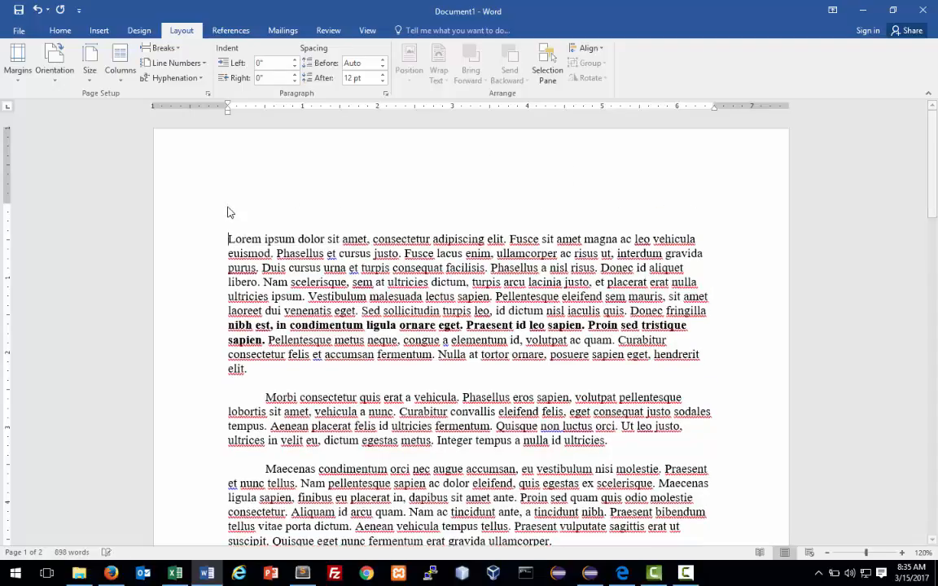
type("This i")
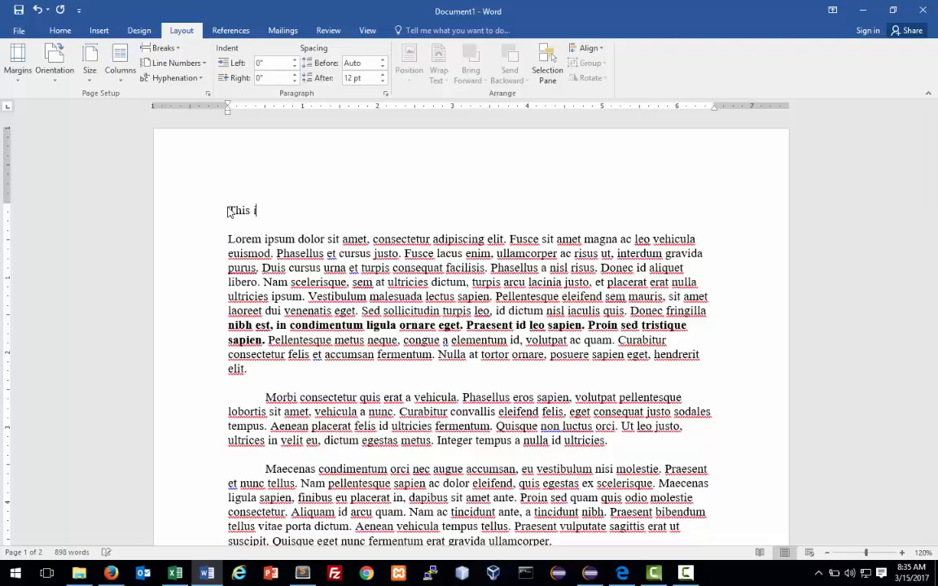
type("s the TITLE")
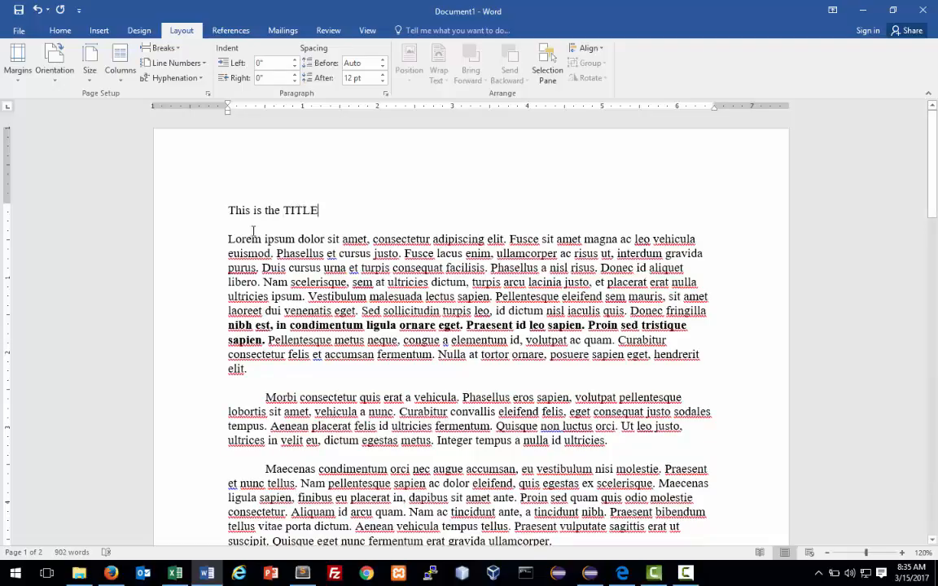
Centre the title line and apply Capitalize Each Word, giving 'This Is The TITLE'.
left_click(172, 214)
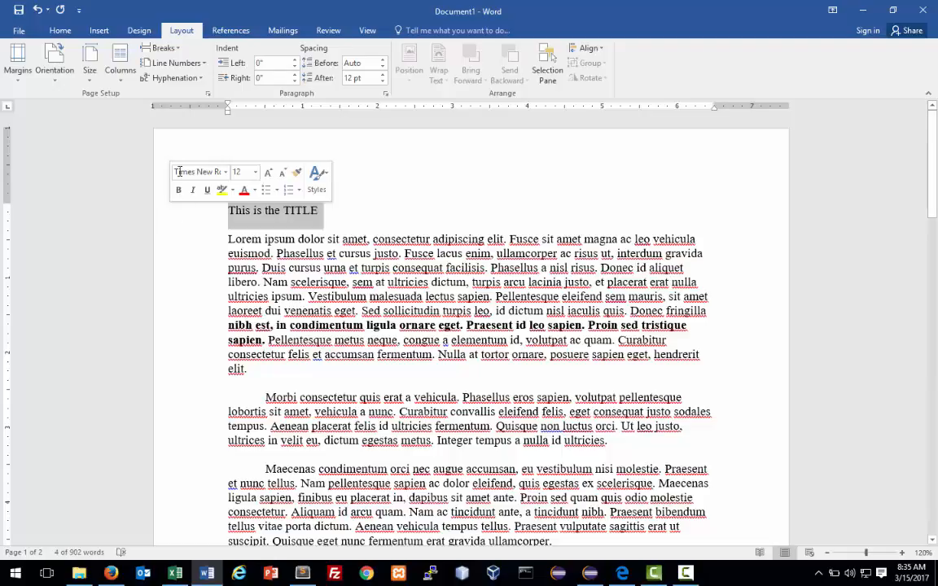
left_click(61, 30)
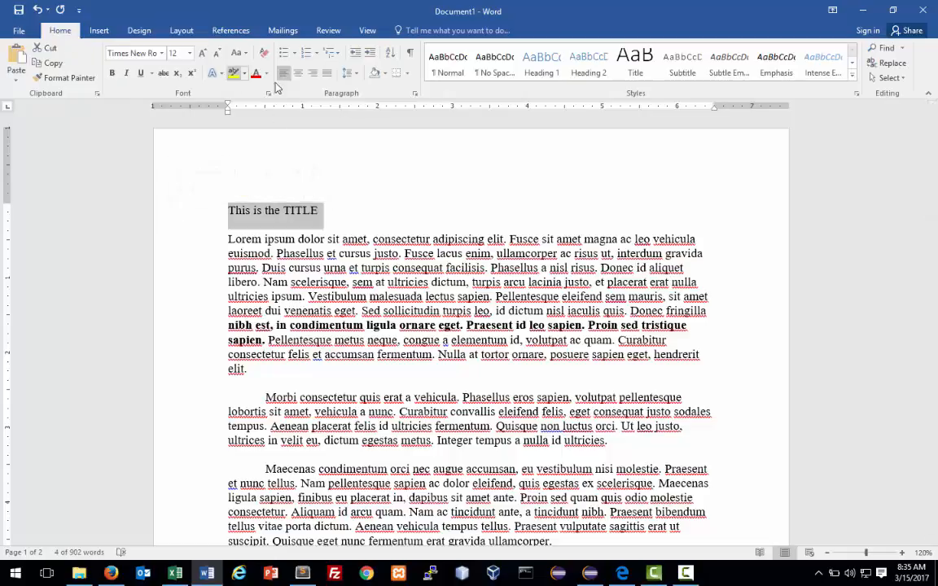
key("ctrl+e")
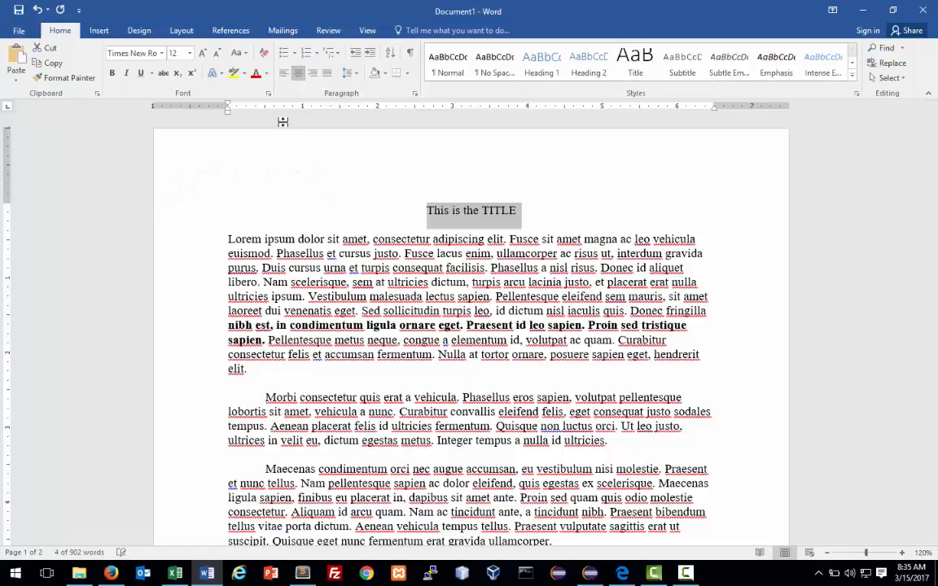
left_click(243, 55)
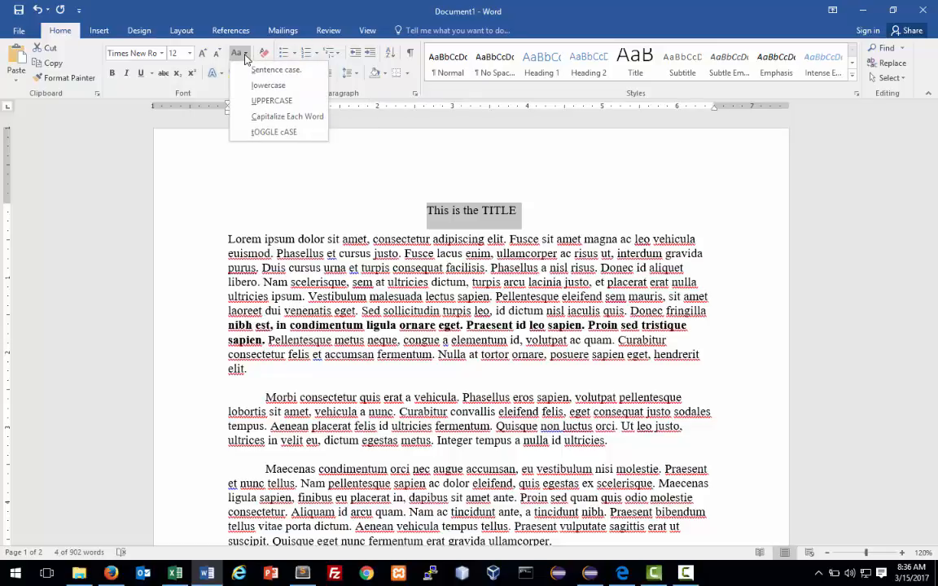
left_click(260, 119)
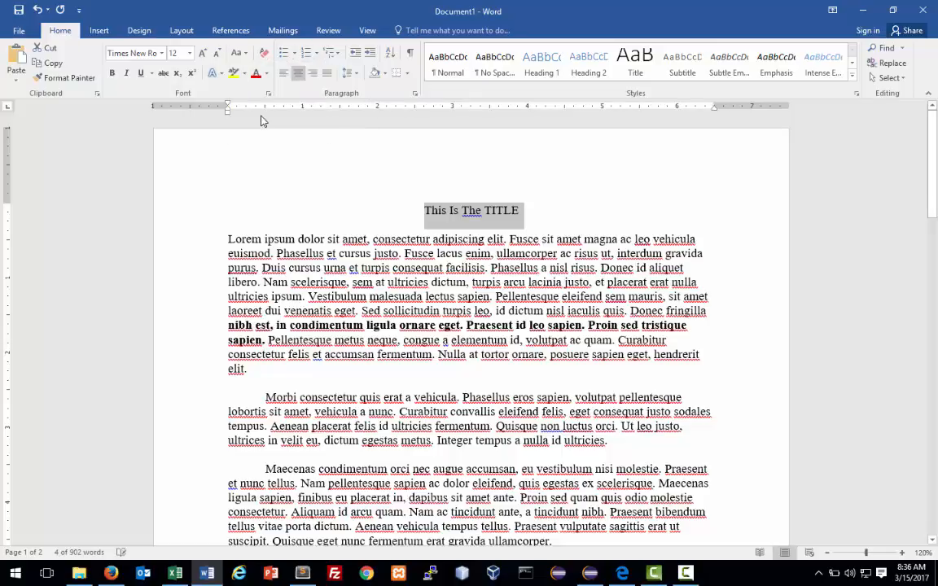
left_click(237, 53)
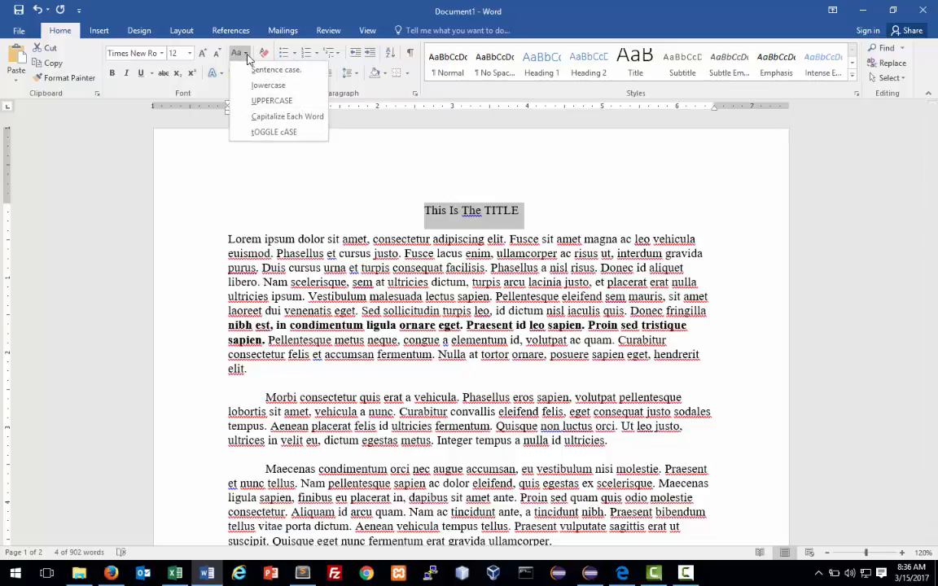
left_click(288, 205)
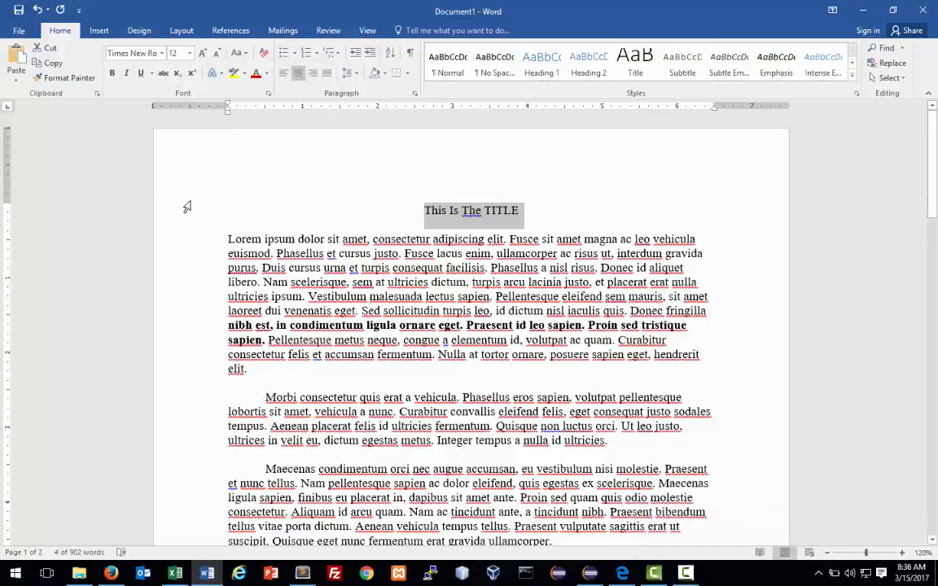
Turn on Show/Hide ¶ to display pilcrows and space dots in the document.
scroll(206, 195, "down", 1)
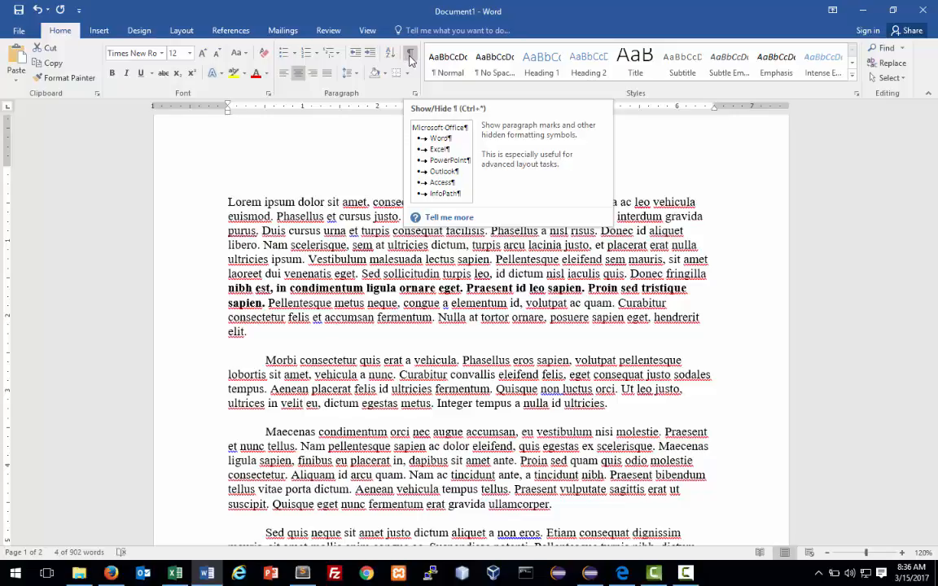
left_click(410, 54)
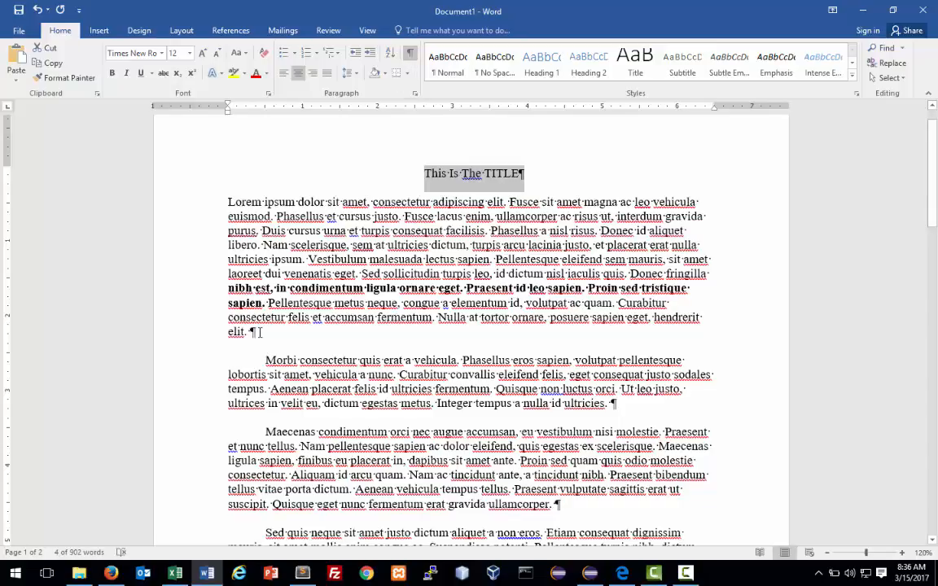
left_click(260, 331)
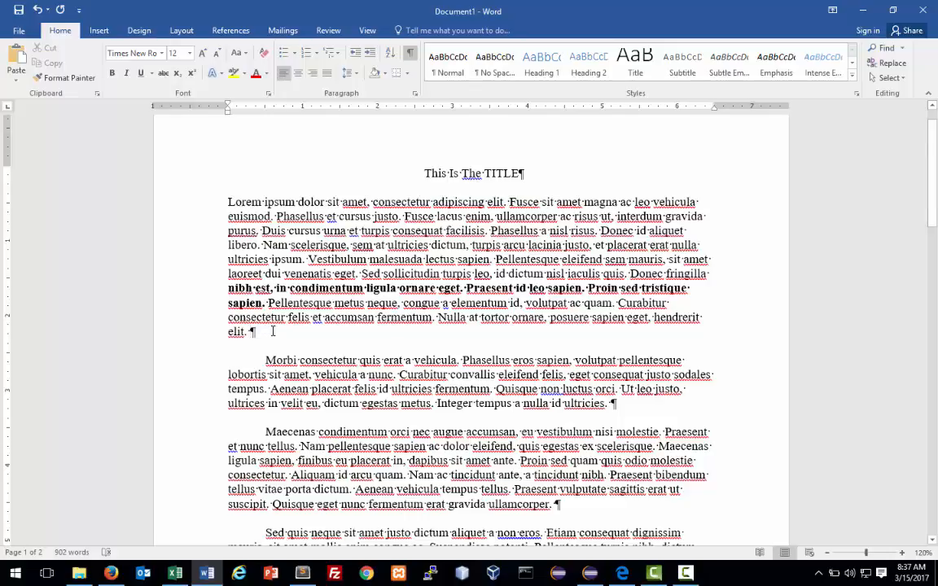
Delete the empty paragraphs and stray indent before the Maecenas paragraph, joining it to Phasellus.
scroll(273, 332, "down", 1)
scroll(482, 346, "down", 1)
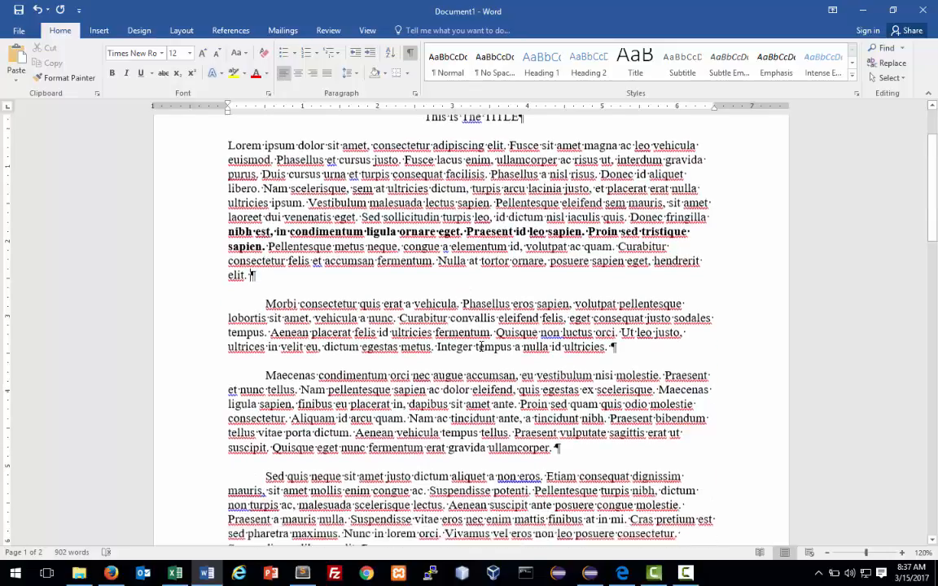
scroll(481, 346, "down", 6)
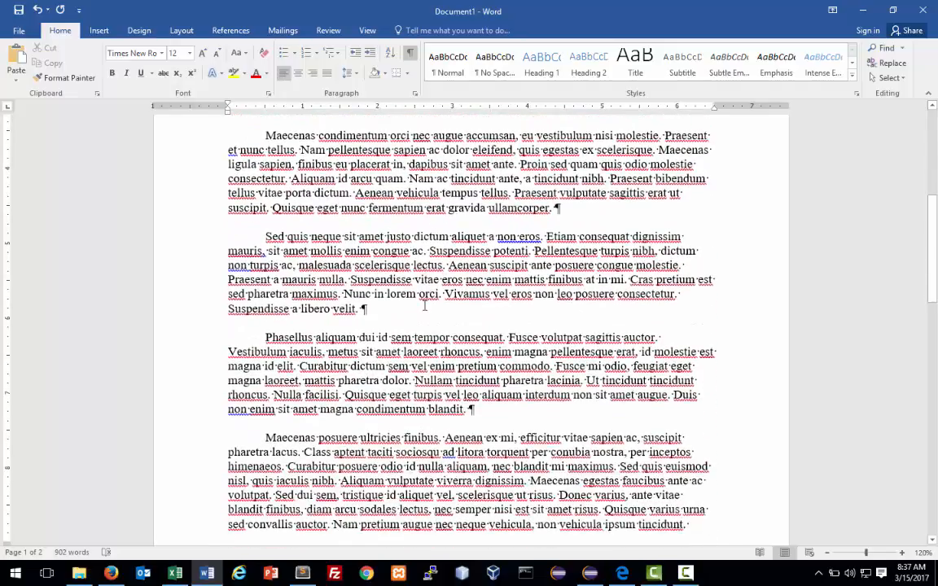
scroll(424, 306, "down", 3)
scroll(472, 285, "up", 1)
scroll(504, 269, "down", 2)
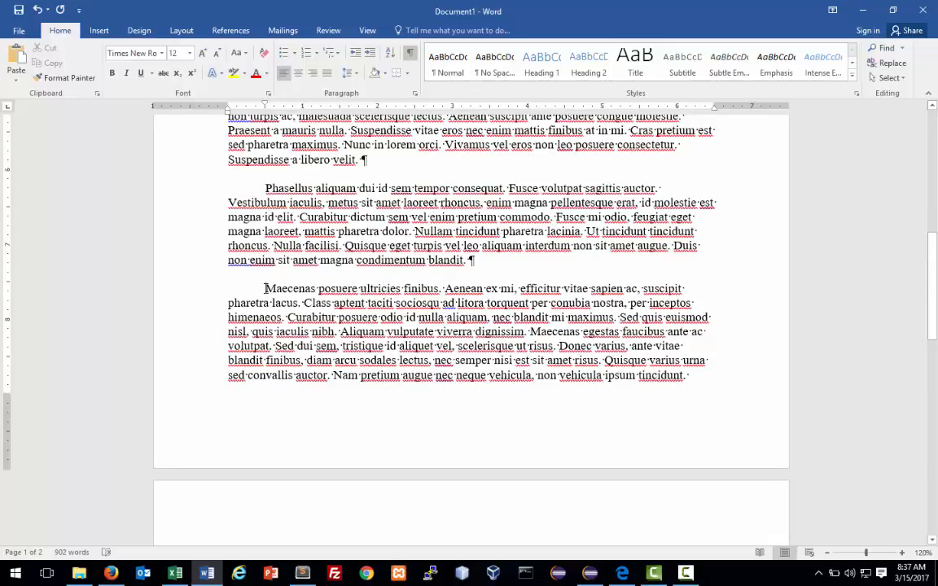
left_click(265, 288)
key("Return")
key("Return")
key("Return")
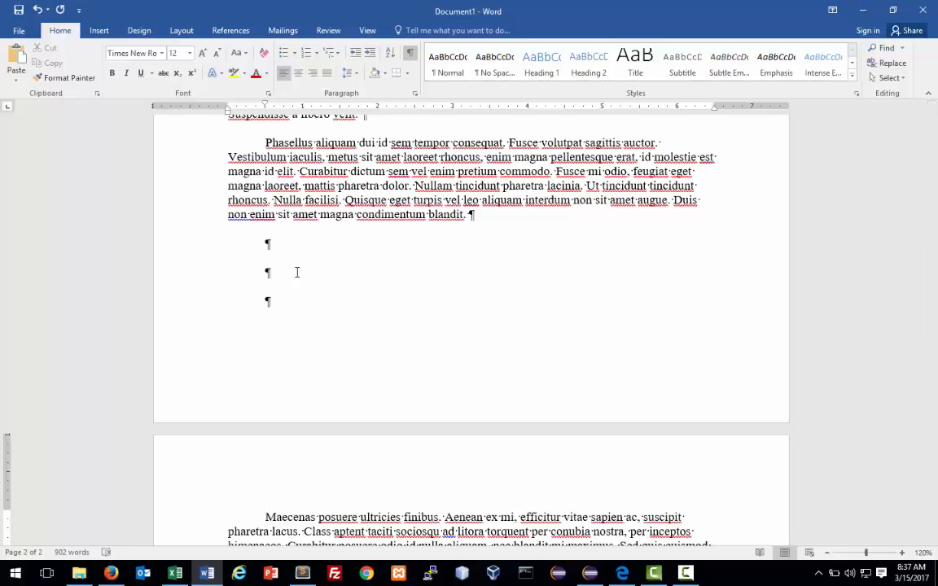
key("Tab")
key("Tab")
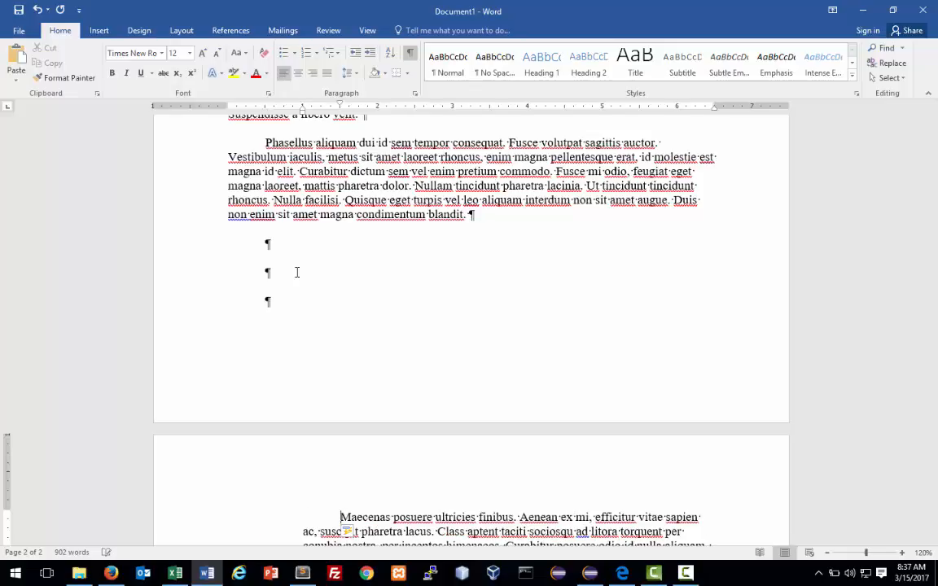
key("BackSpace")
key("BackSpace")
key("BackSpace")
key("BackSpace")
key("BackSpace")
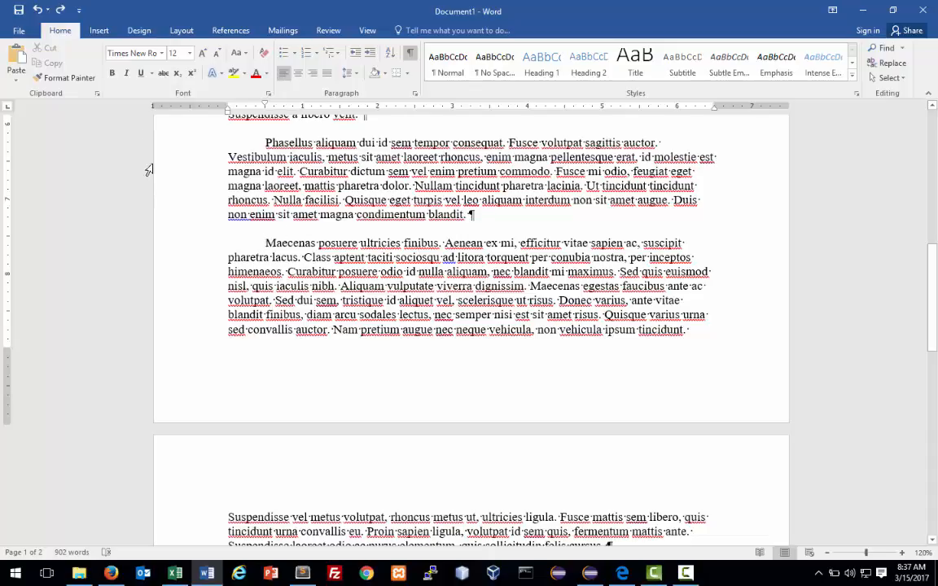
Insert a Page Break before the Maecenas paragraph so it begins page 2.
left_click(99, 33)
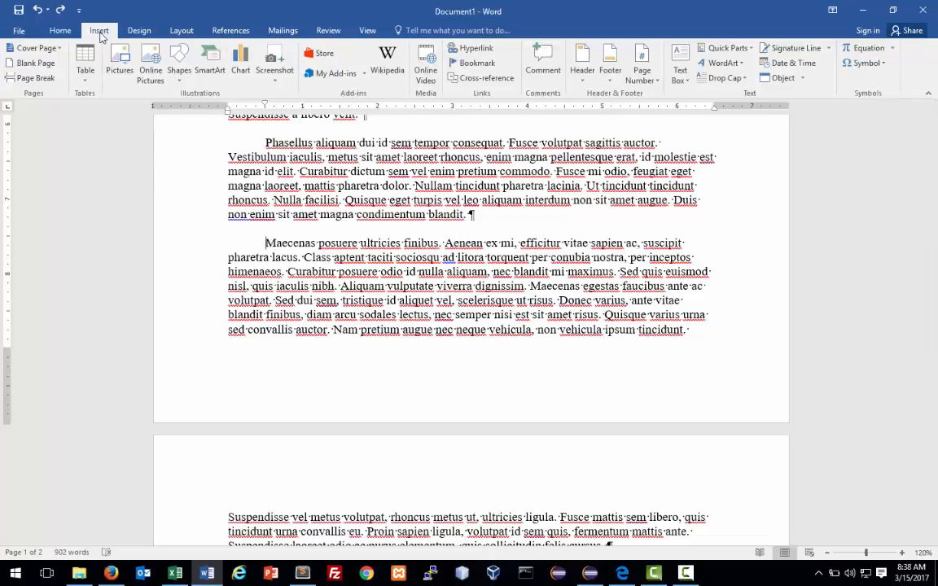
left_click(30, 80)
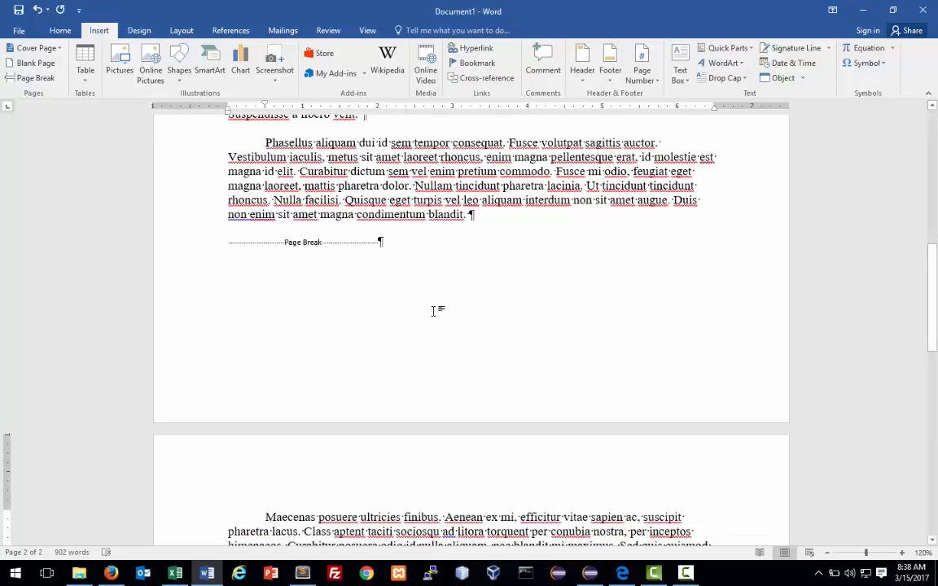
scroll(433, 311, "down", 1)
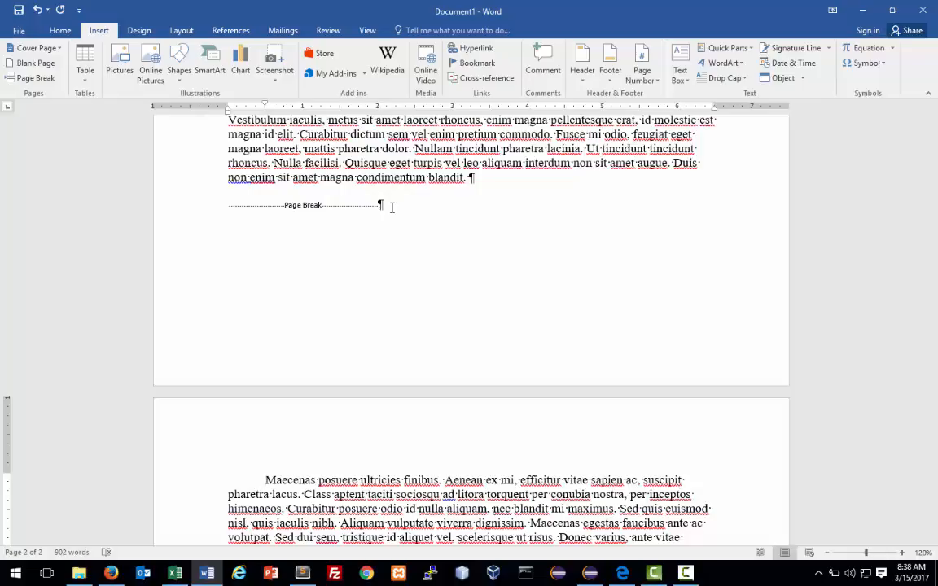
scroll(471, 300, "up", 1)
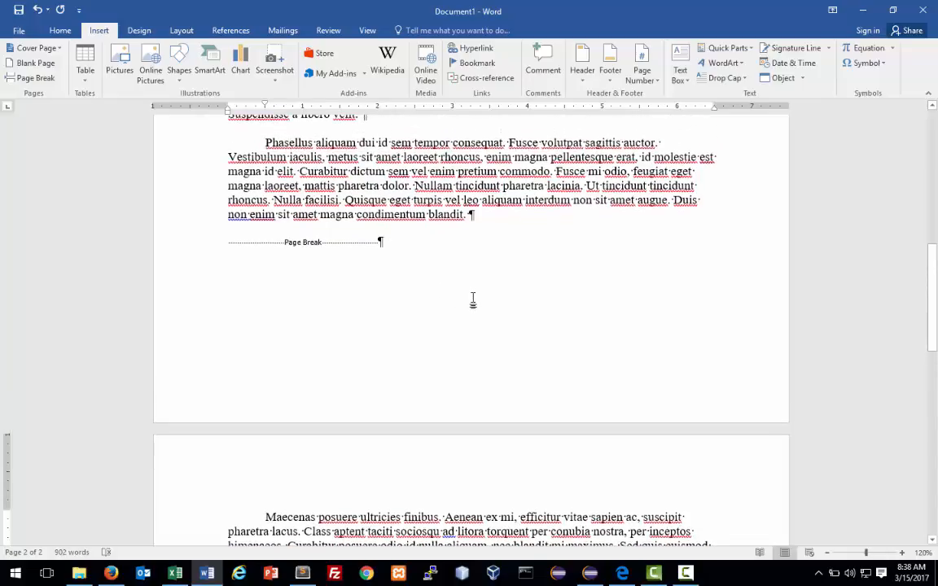
scroll(440, 287, "up", 2)
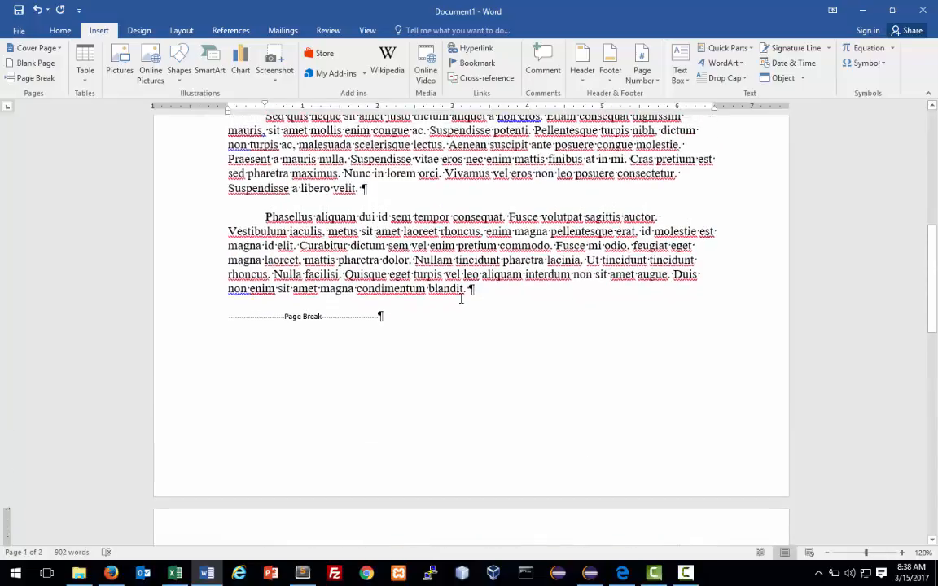
scroll(461, 299, "up", 1)
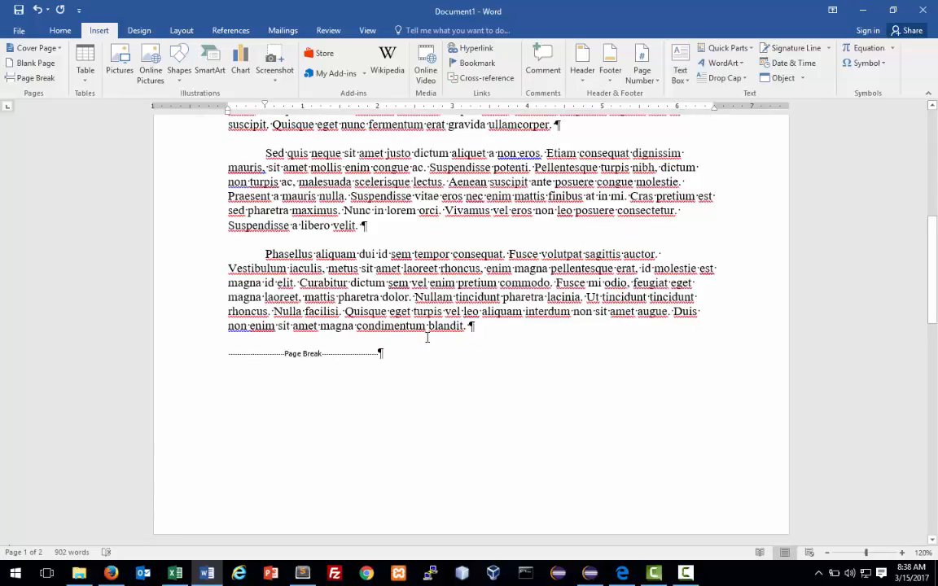
scroll(426, 337, "down", 1)
scroll(427, 337, "down", 2)
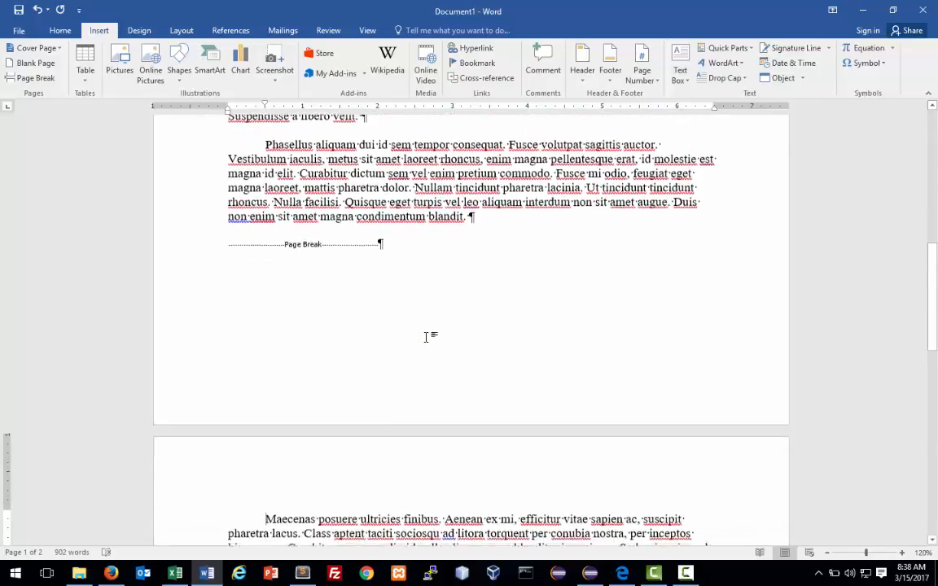
scroll(428, 336, "down", 1)
scroll(374, 396, "down", 2)
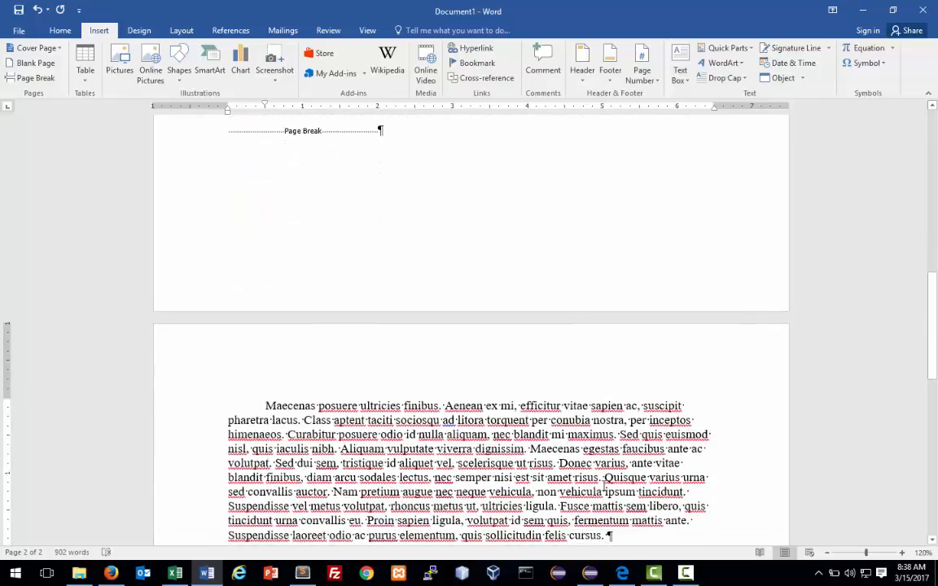
scroll(605, 491, "down", 3)
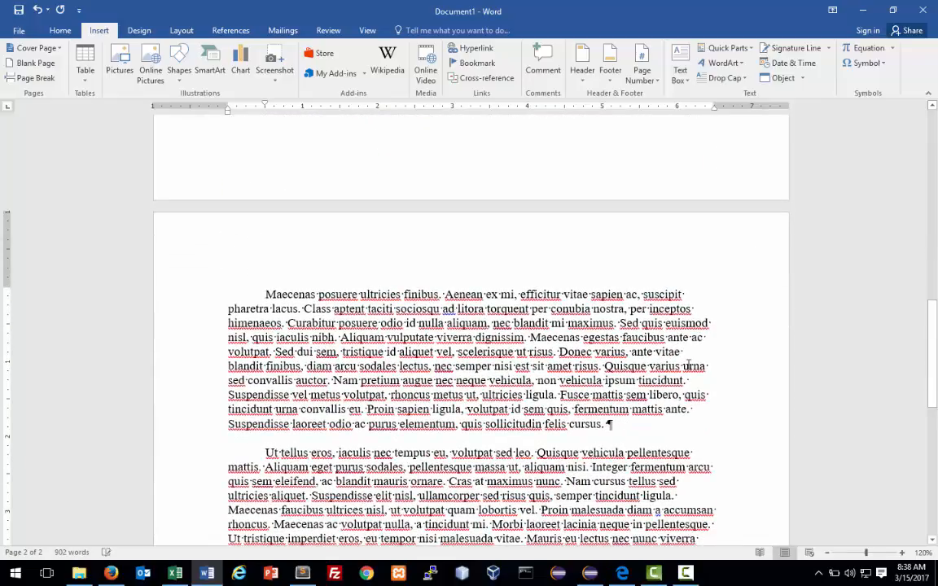
Add bullets 'Item 1' and 'Item 2' under the Maecenas paragraph, then hide formatting marks.
key("Return")
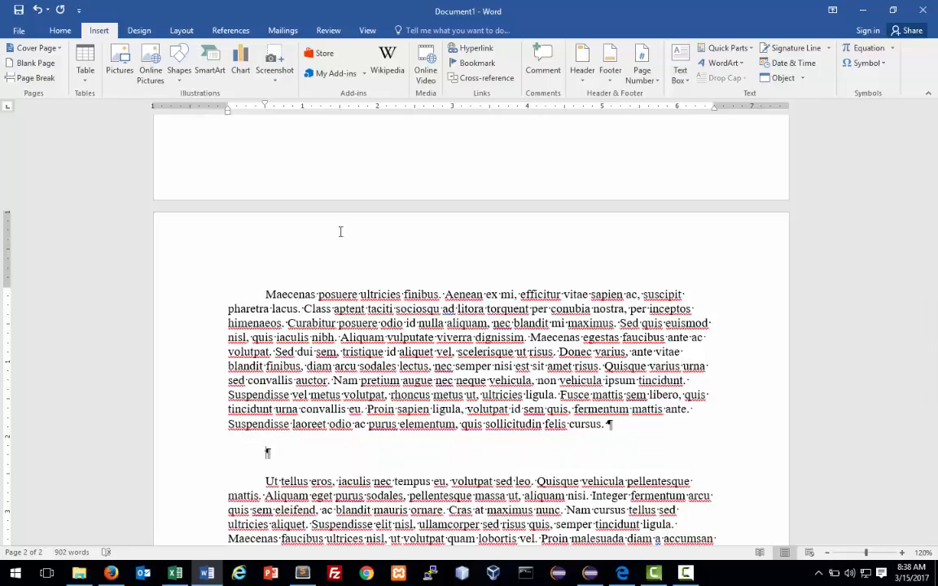
left_click(60, 32)
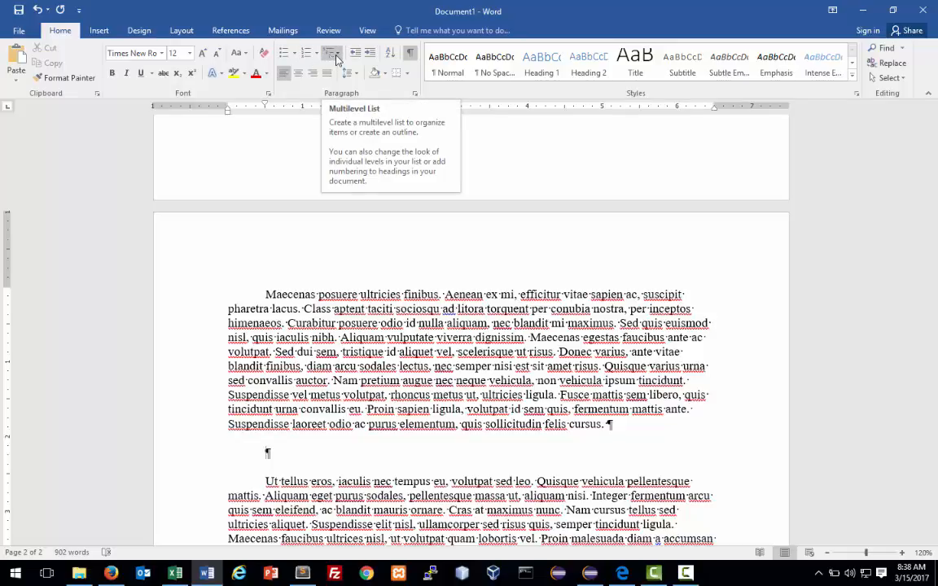
left_click(285, 60)
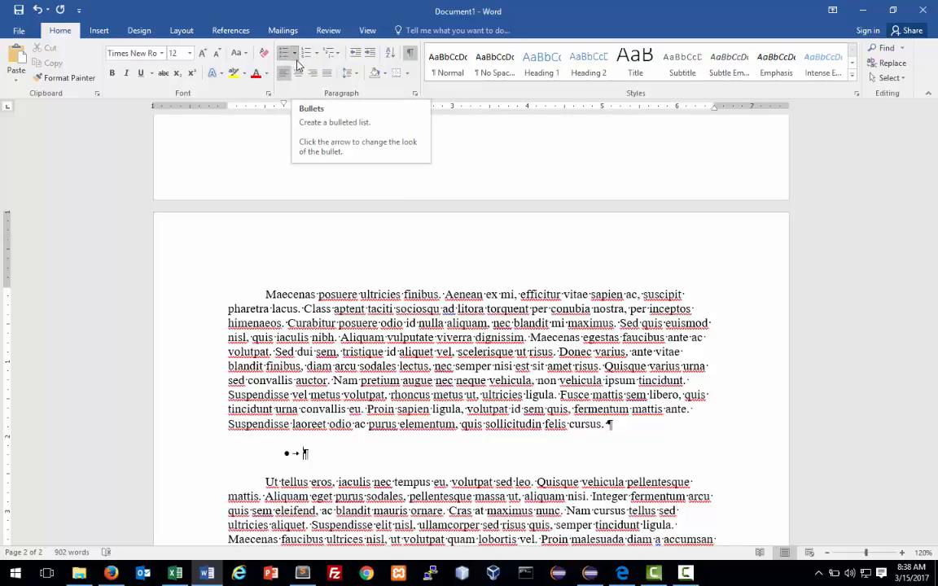
type("Item")
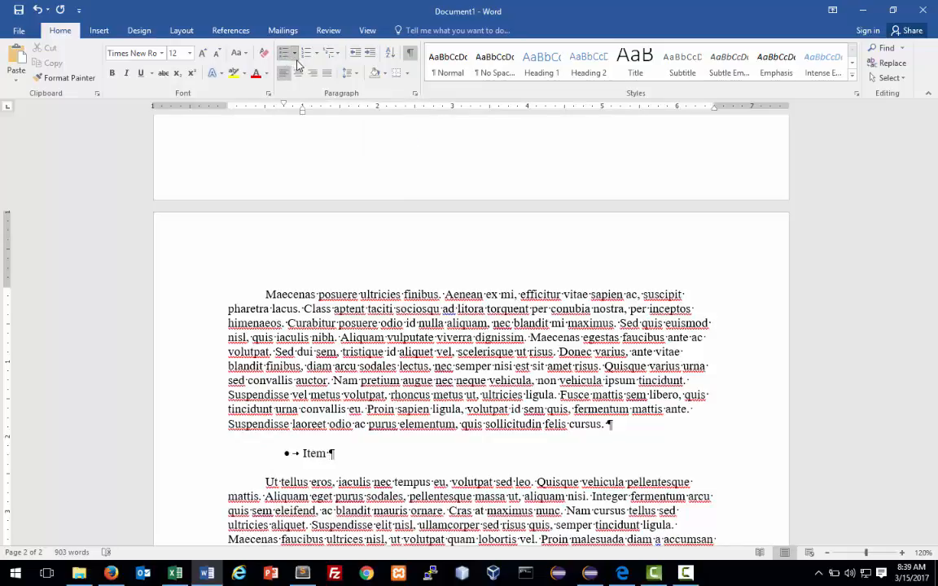
type(" 1")
key("Return")
type("Item 2")
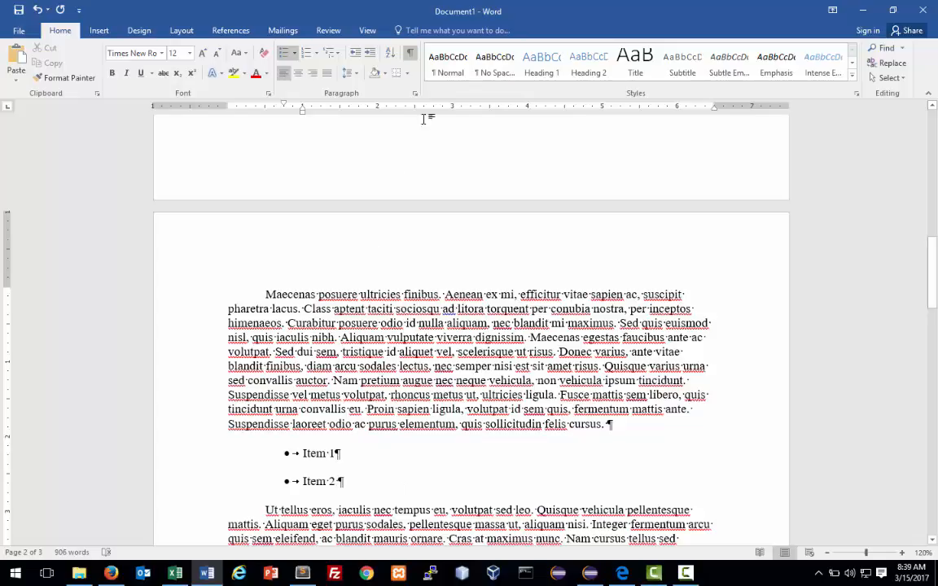
left_click(411, 54)
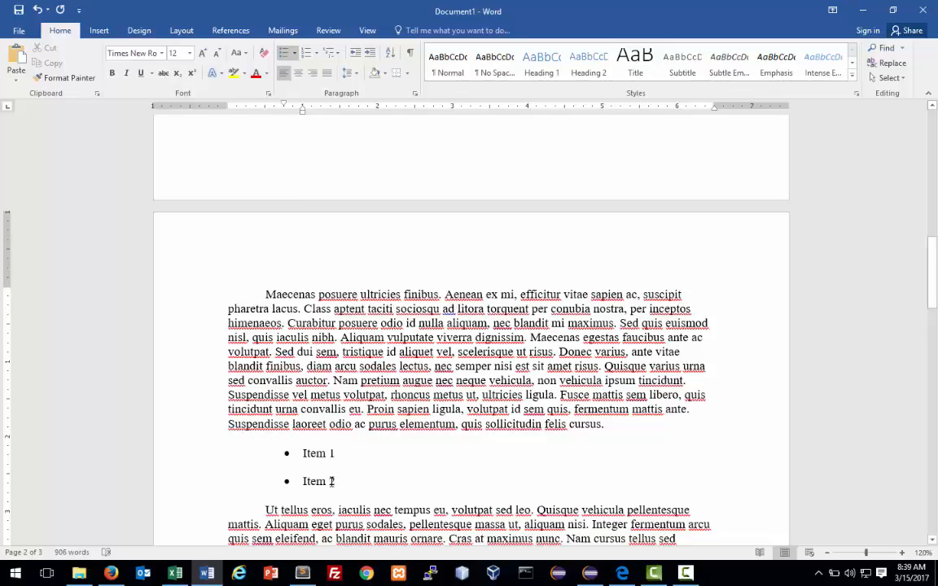
Switch the Item 1 and Item 2 bullets to the star symbol from the Bullet Library.
left_click_drag(331, 481, 289, 459)
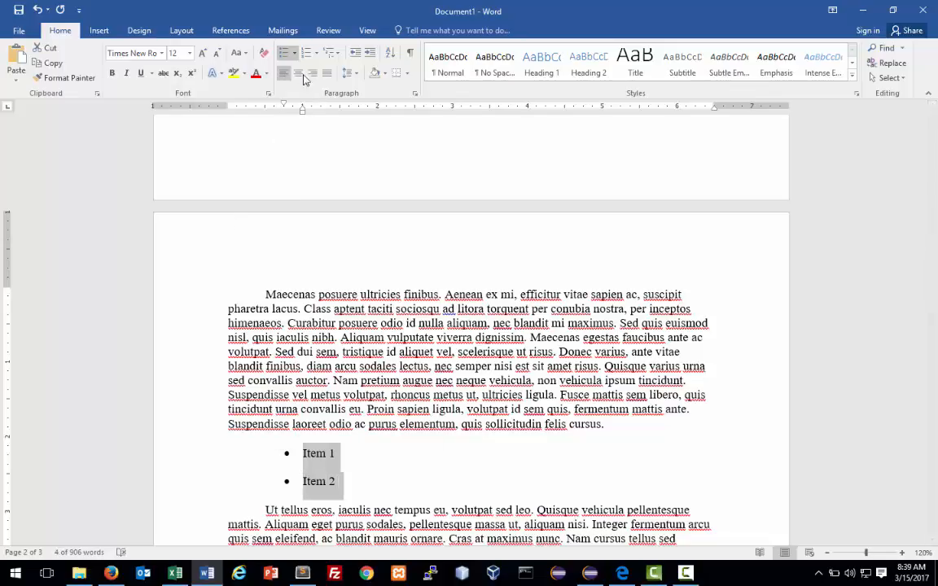
left_click(294, 53)
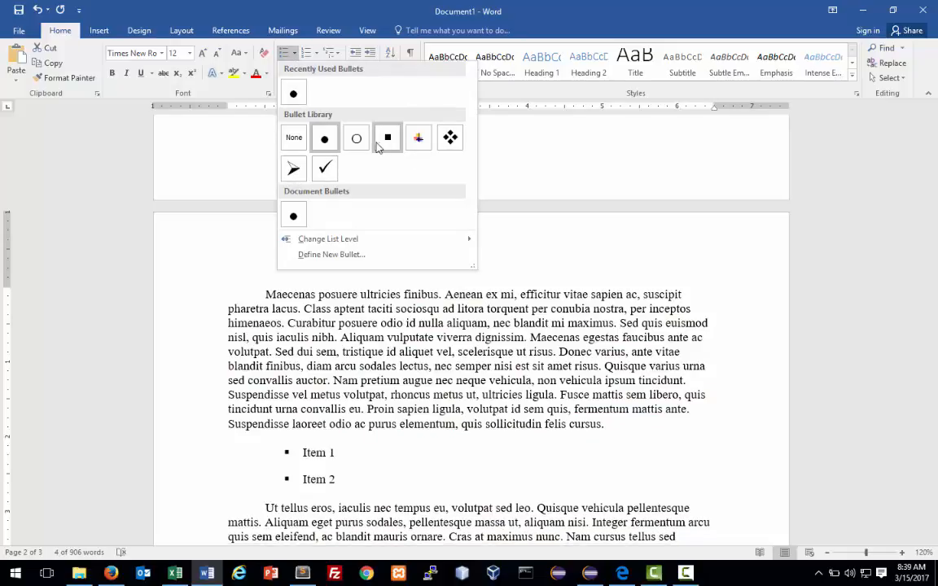
left_click(418, 140)
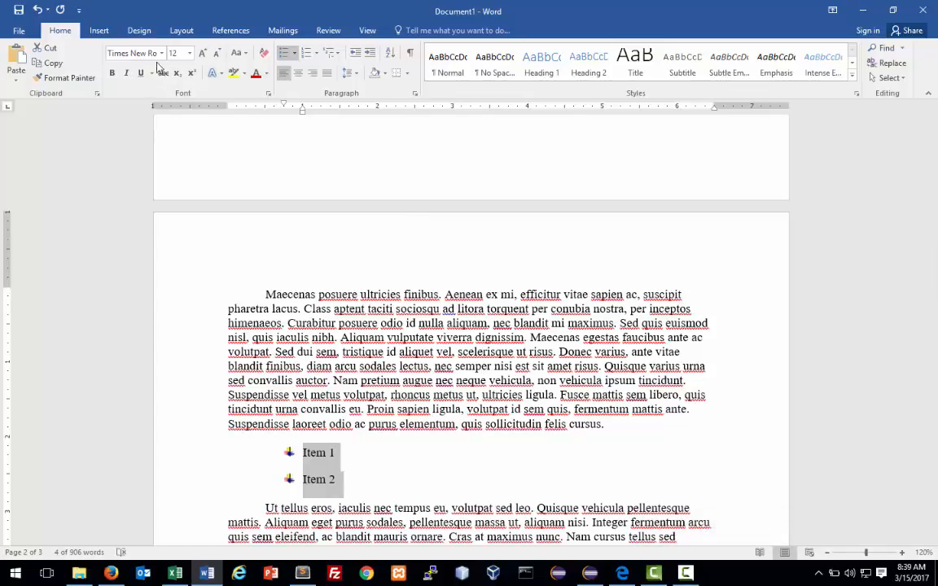
left_click(181, 31)
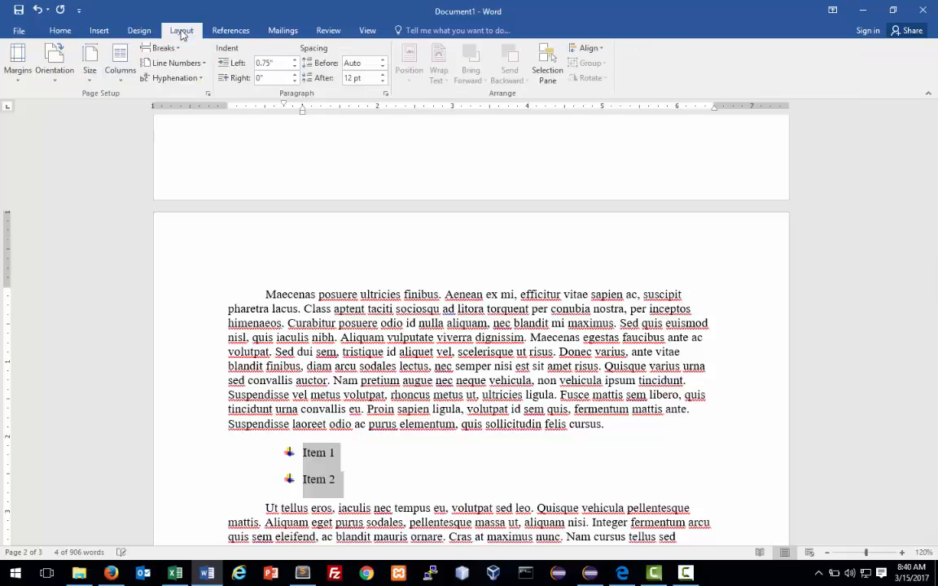
left_click(17, 70)
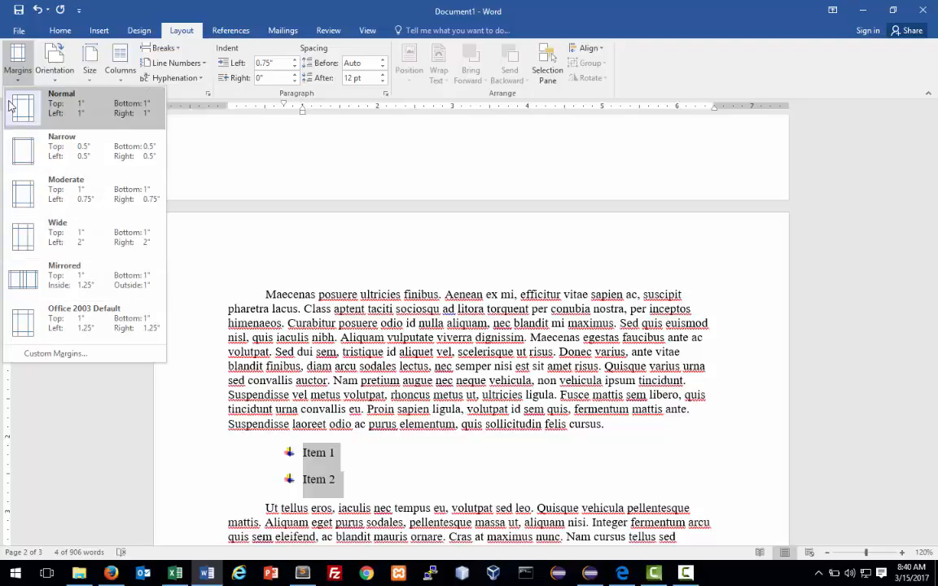
left_click(61, 355)
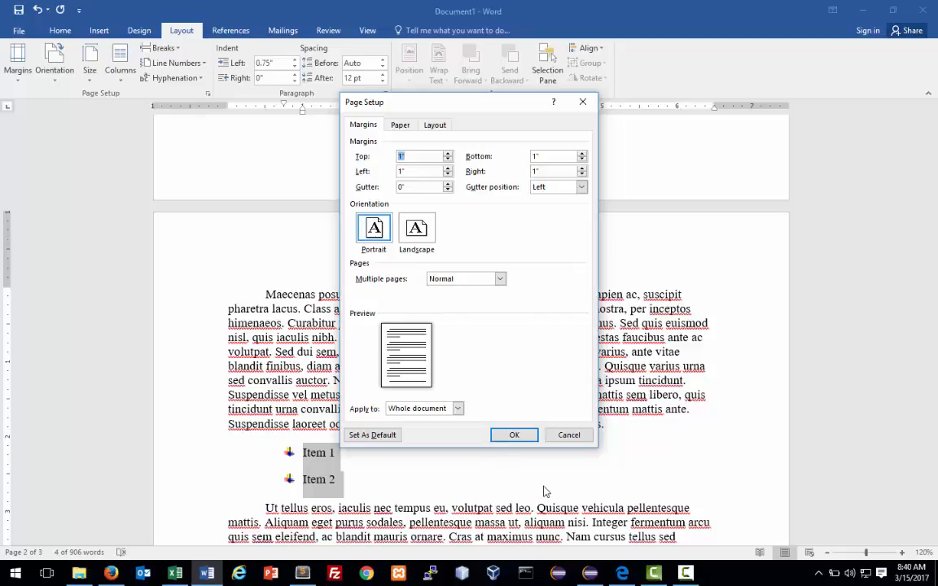
left_click(515, 435)
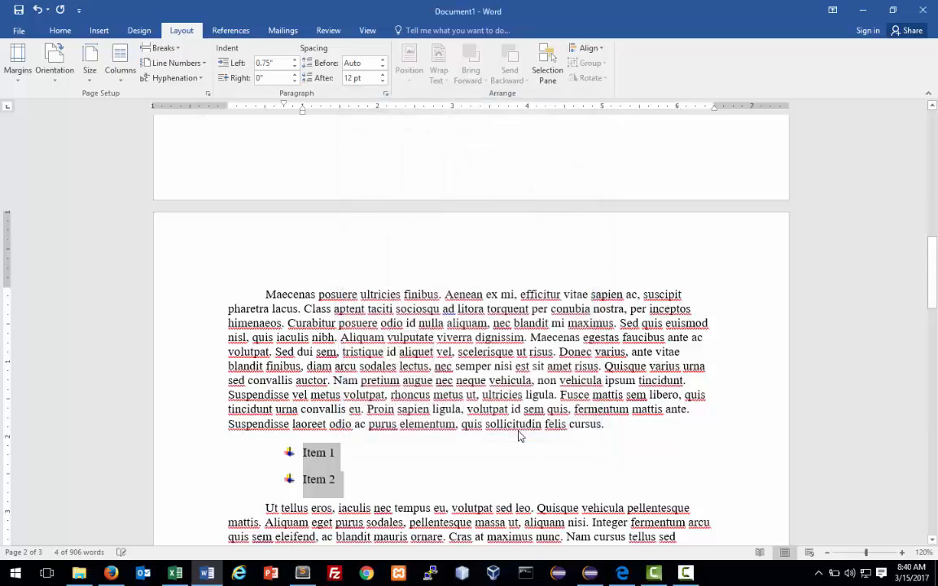
Deselect the list and insert an empty paragraph after 'lobortis.', before 'Quisque auctor'.
scroll(253, 317, "up", 2)
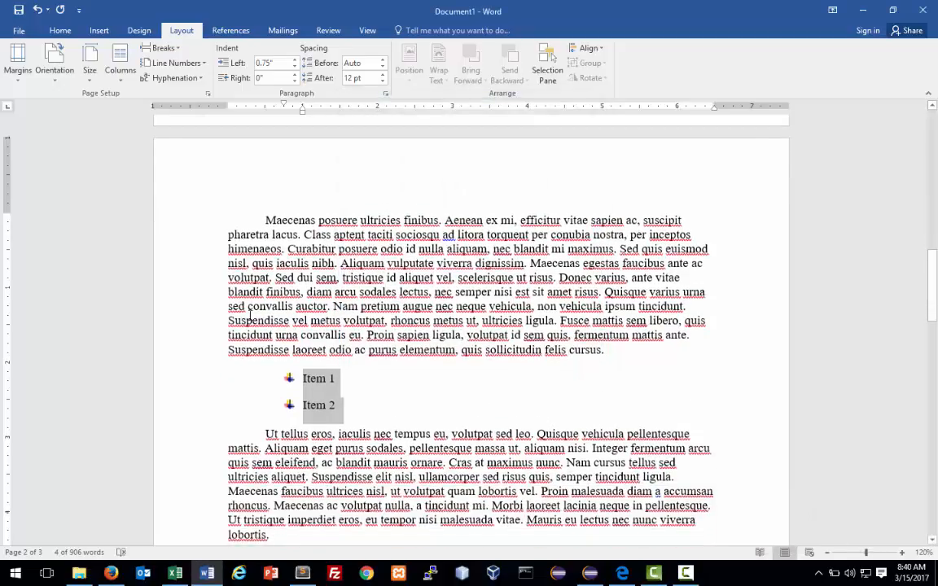
scroll(253, 317, "up", 5)
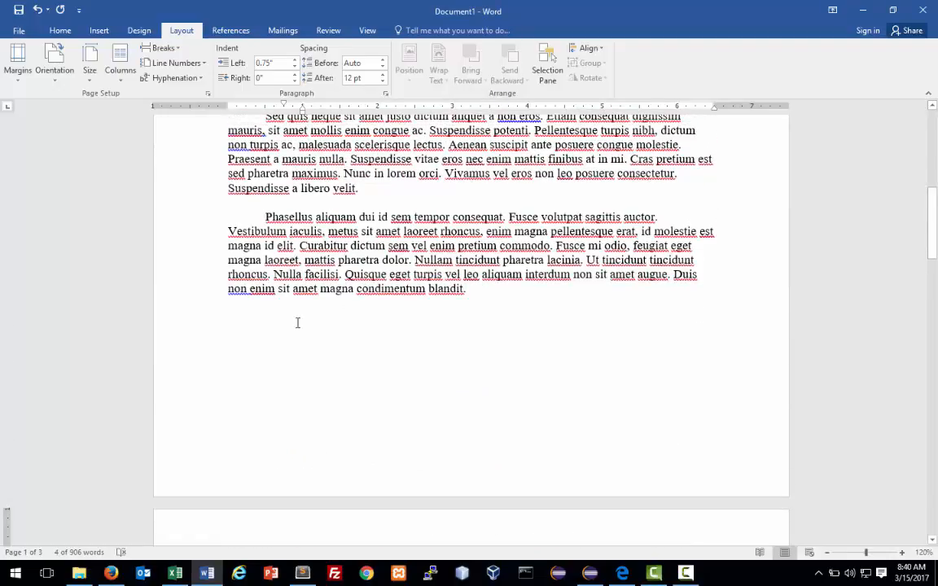
left_click(471, 291)
scroll(469, 300, "down", 8)
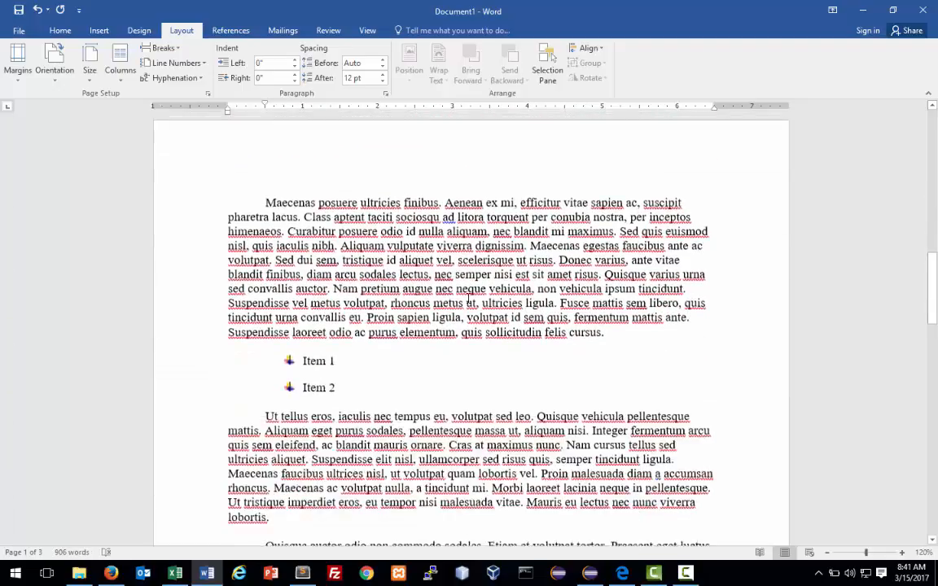
scroll(468, 300, "down", 4)
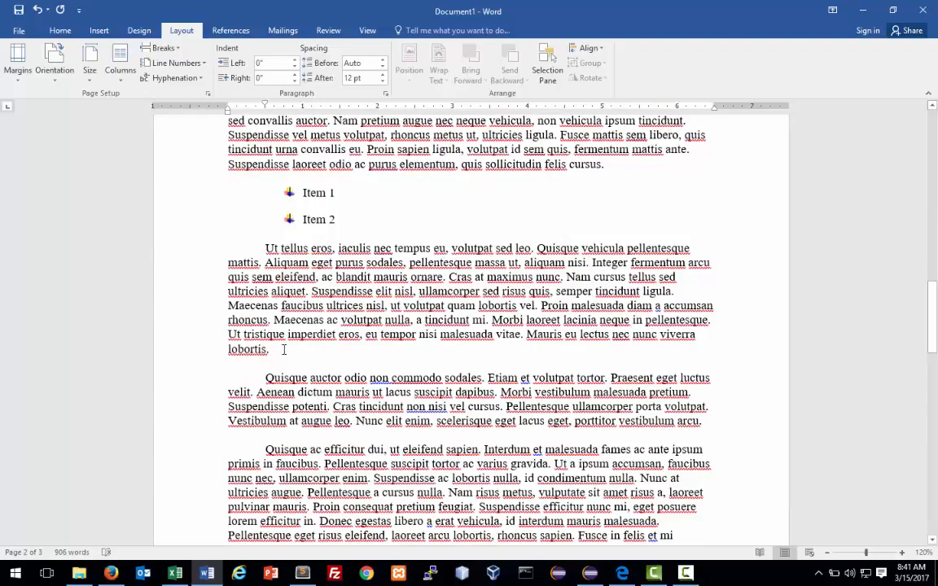
key("Return")
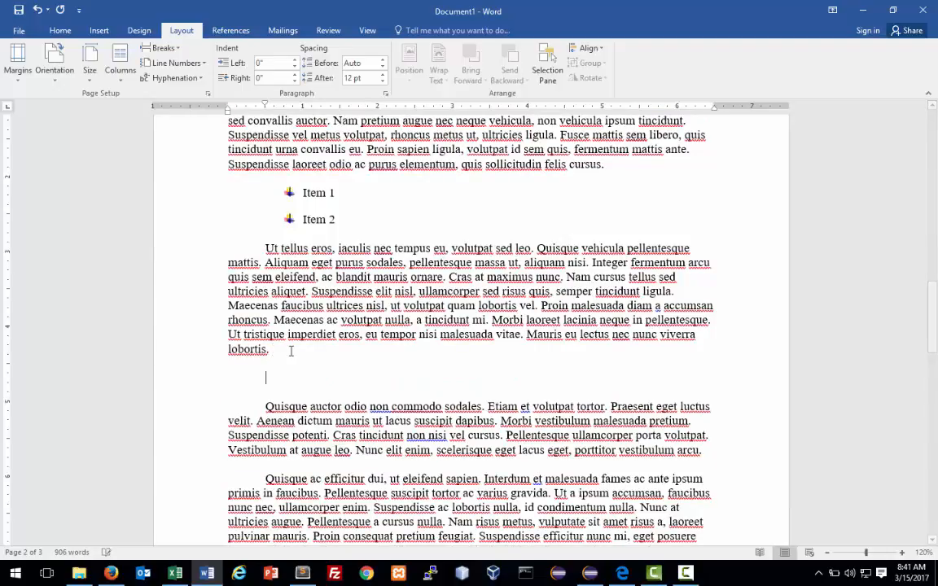
Insert an empty 3x3 table on the new blank line.
left_click(97, 33)
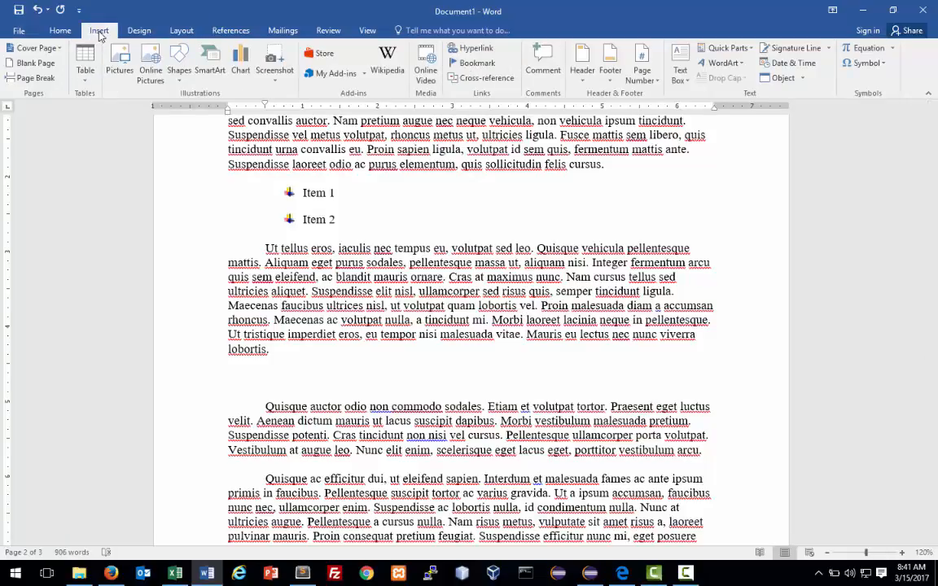
left_click(85, 79)
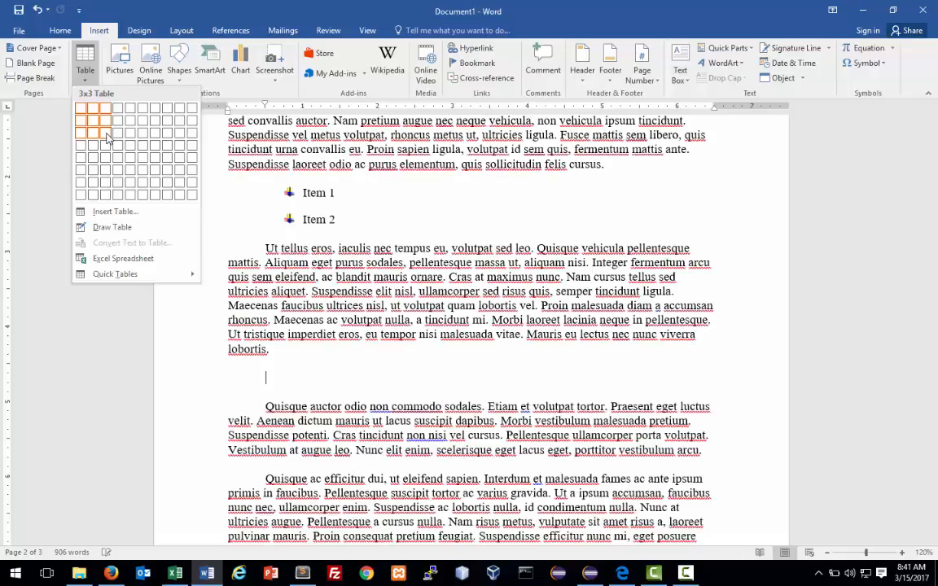
left_click(107, 136)
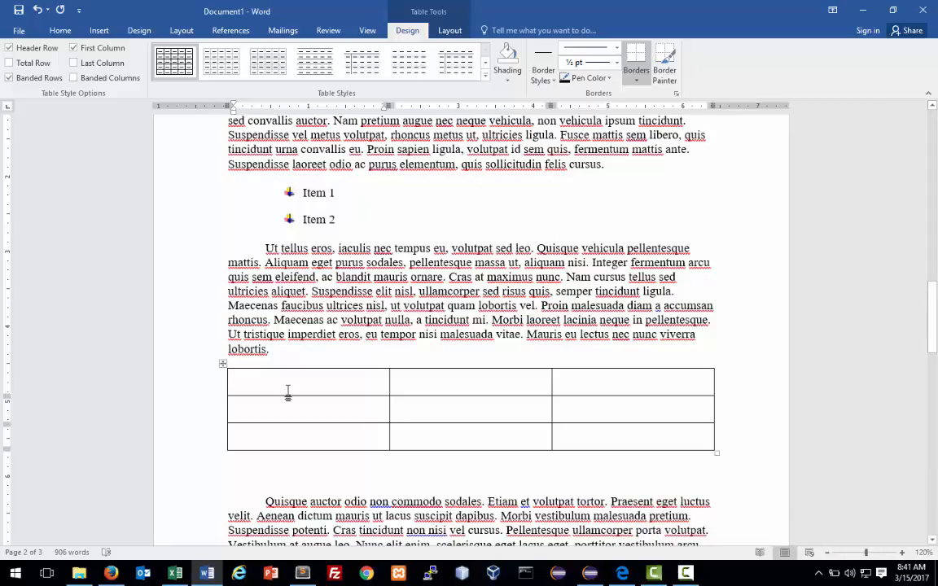
Fill the table's header row with Sales, 2016 and 2017.
type("Sales")
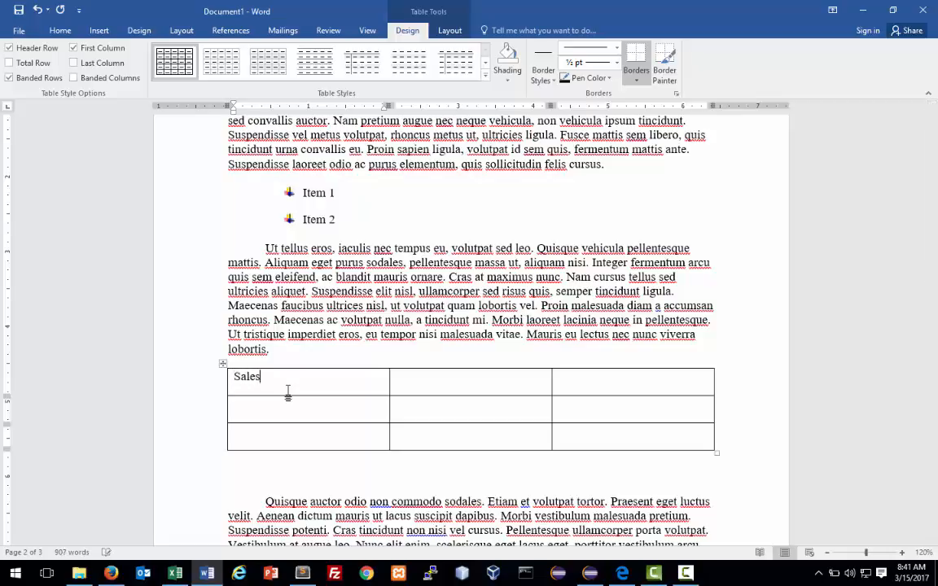
key("Tab")
type("201")
key("Tab")
type("2017")
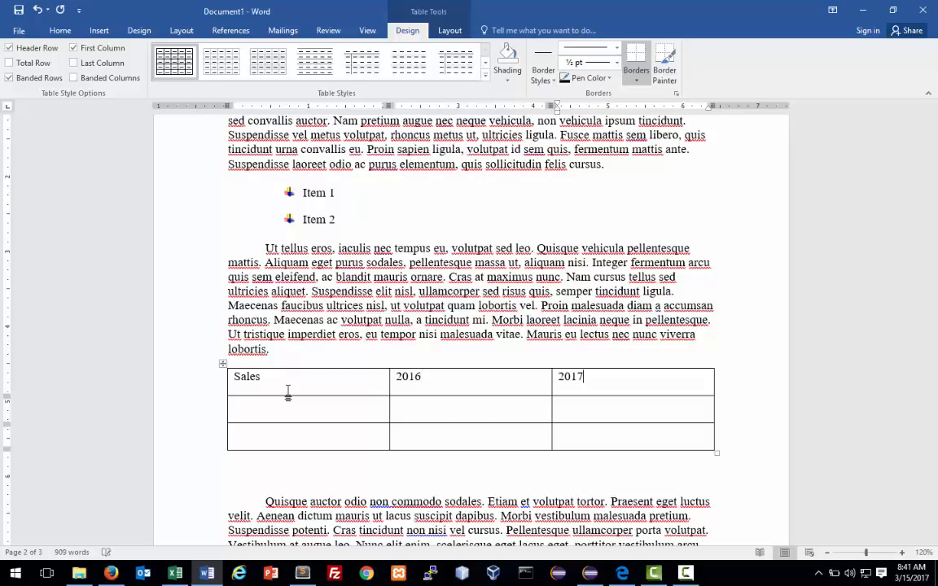
Label the second and third rows Bikes and Guitars.
left_click(263, 404)
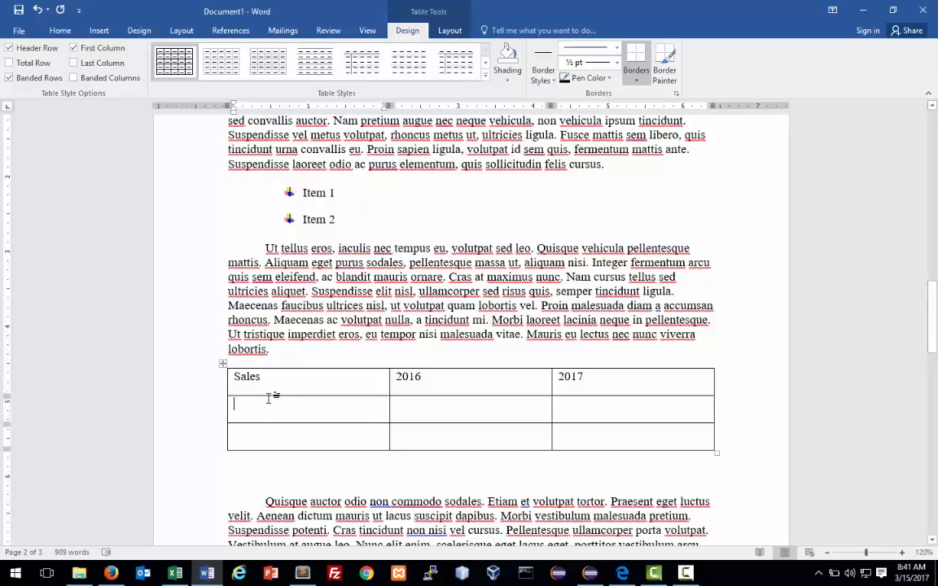
type("Bikes")
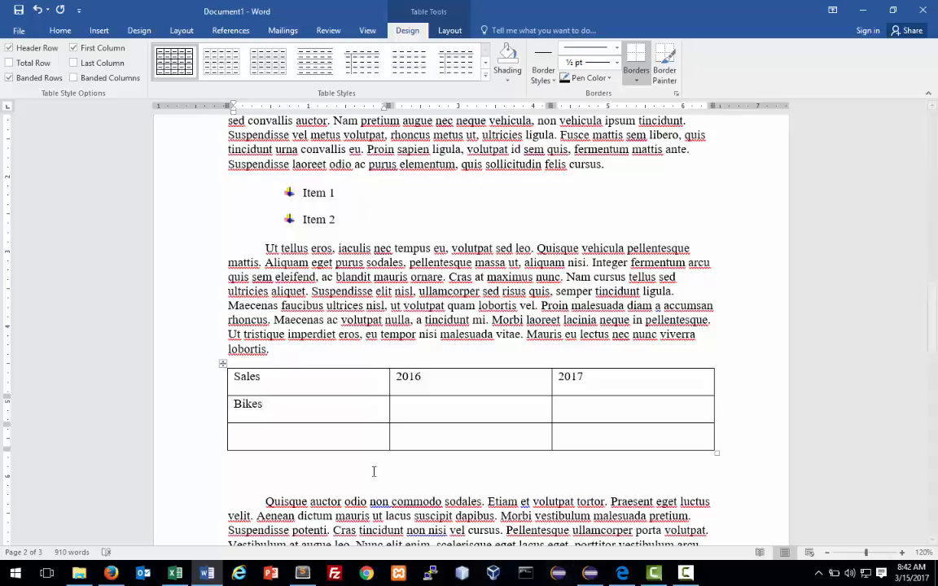
left_click(313, 442)
type("Guitars")
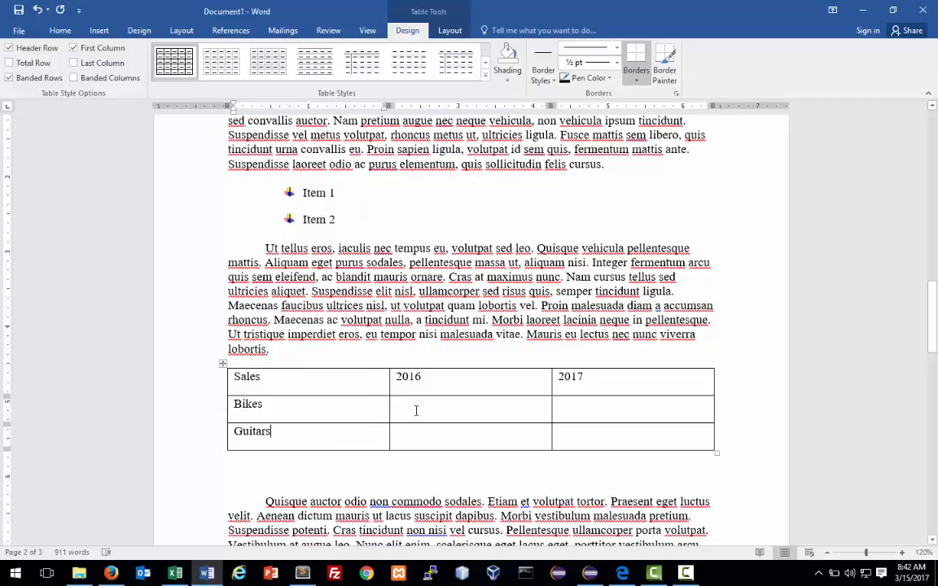
Enter the figures: Bikes 4000 and 3000, Guitars 2000 and 1000.
left_click(416, 411)
type("000")
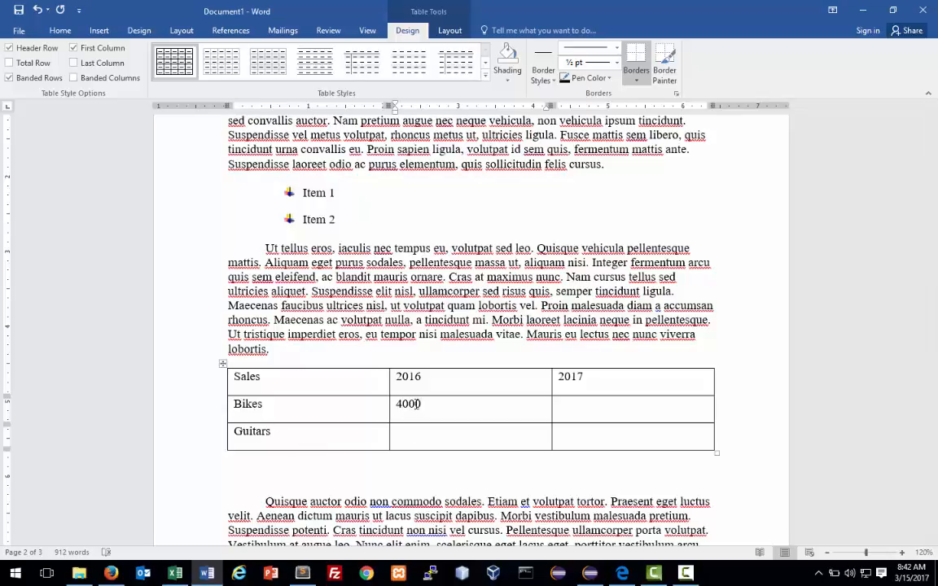
left_click(611, 412)
type("3")
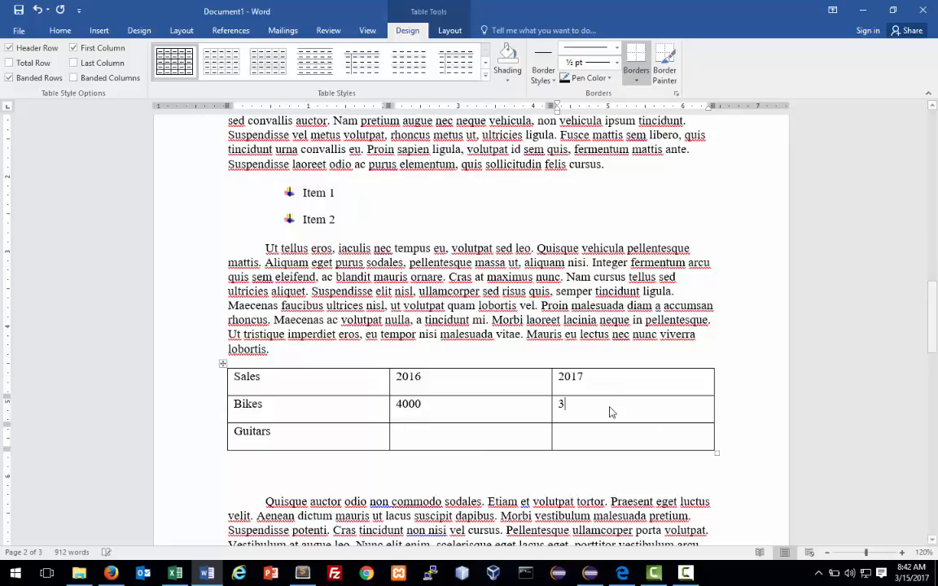
type("000")
left_click(496, 439)
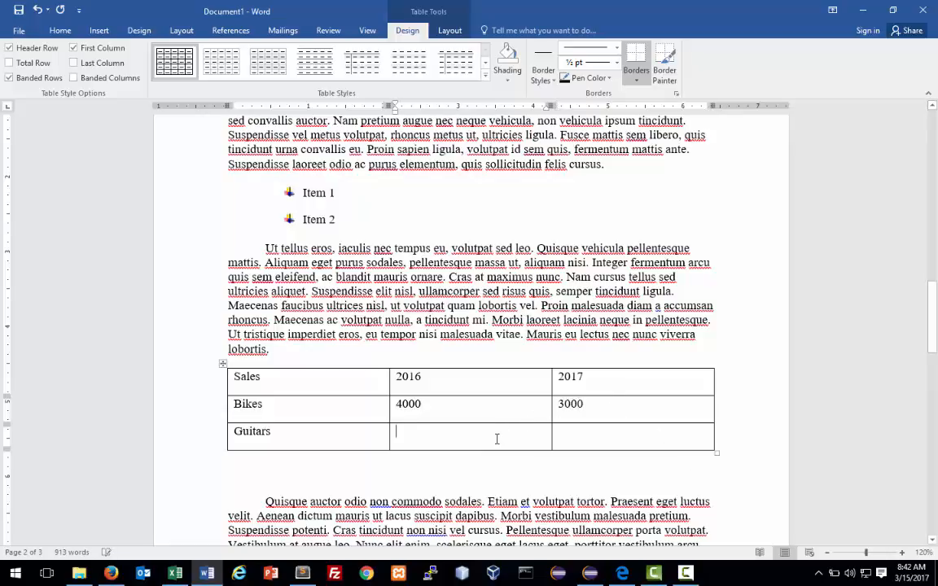
type("2000")
key("Tab")
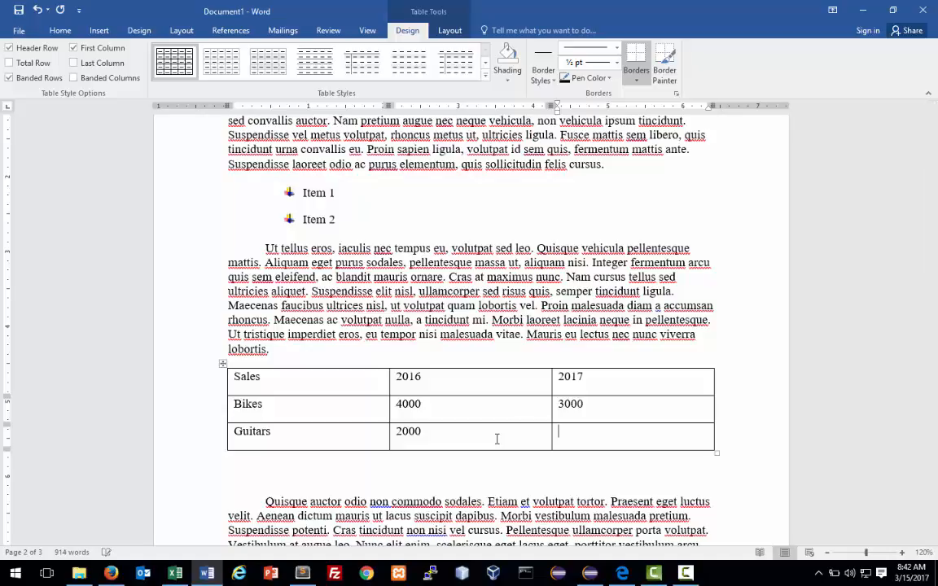
type("1000")
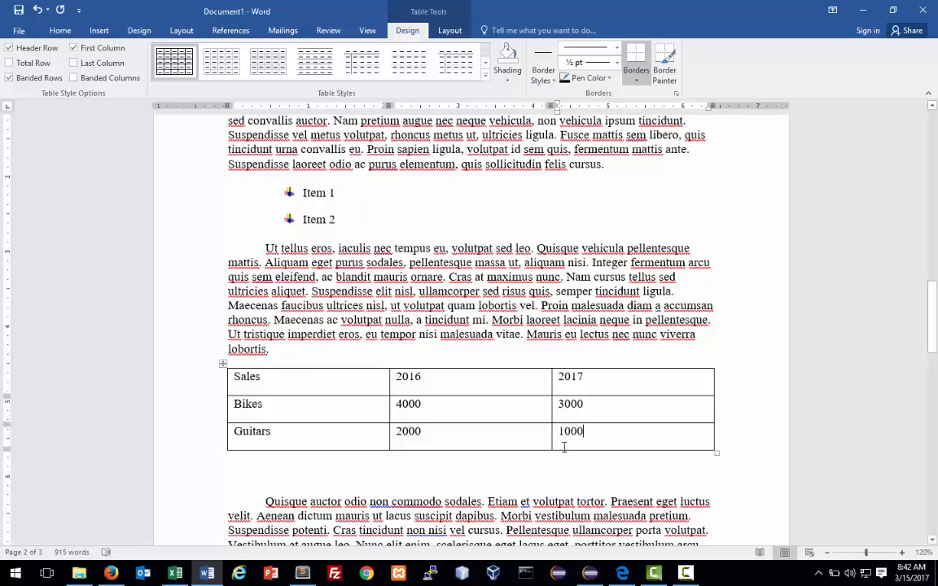
left_click(467, 378)
left_click(372, 248)
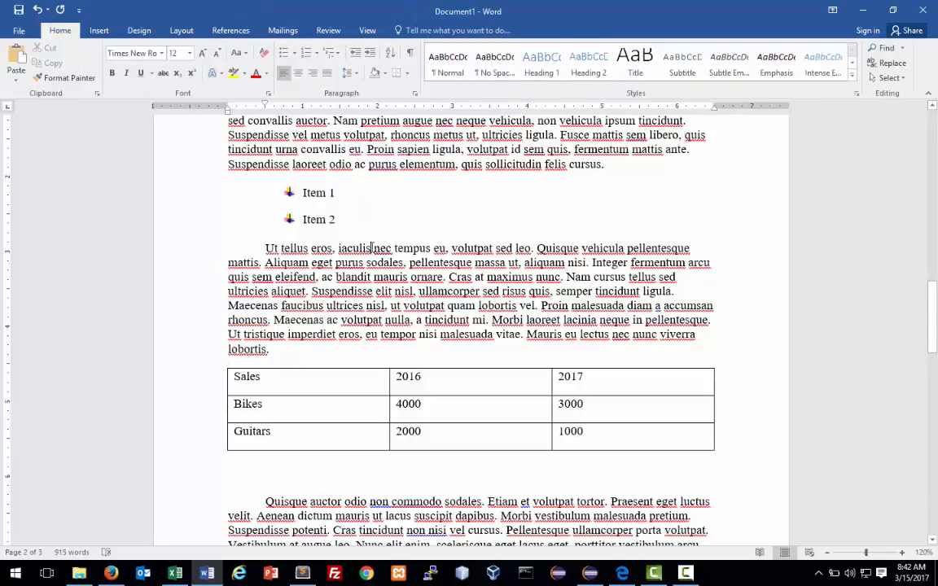
left_click(333, 377)
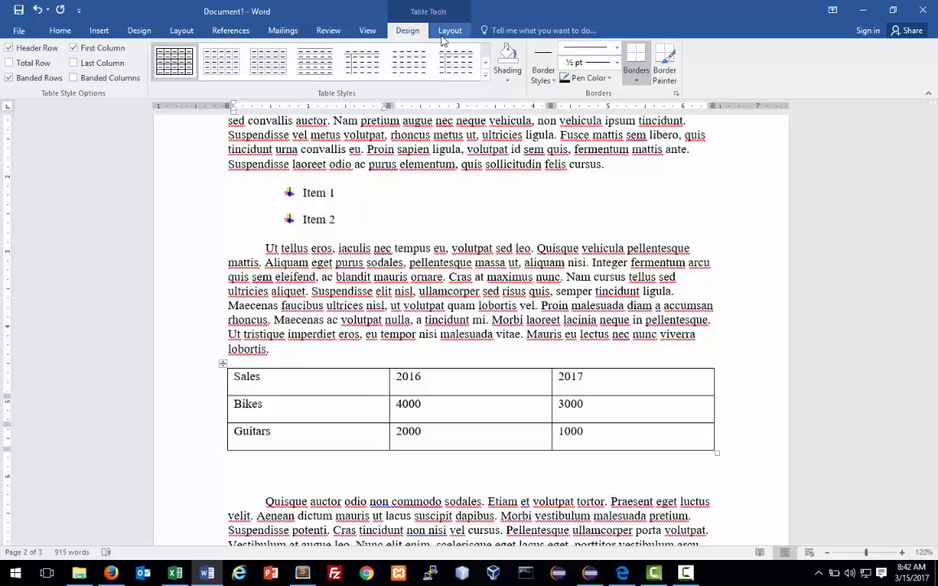
Apply the Grid Table 2 - Accent 3 style, keeping the bold header row.
left_click(485, 78)
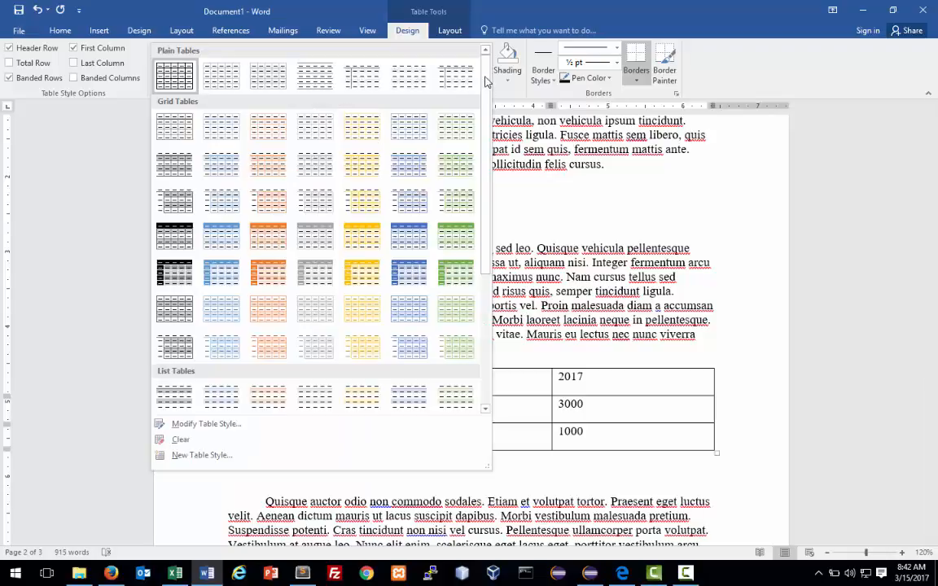
left_click(312, 168)
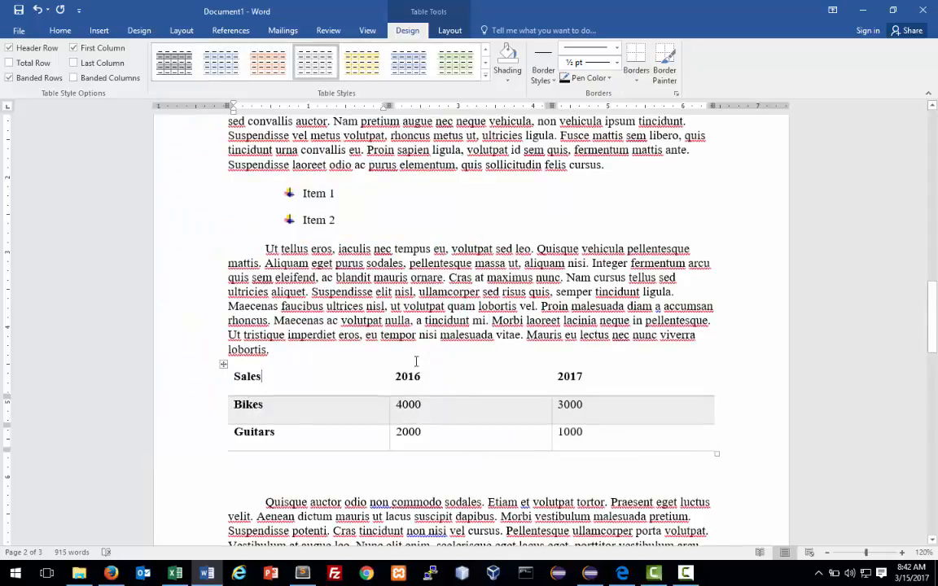
left_click(9, 48)
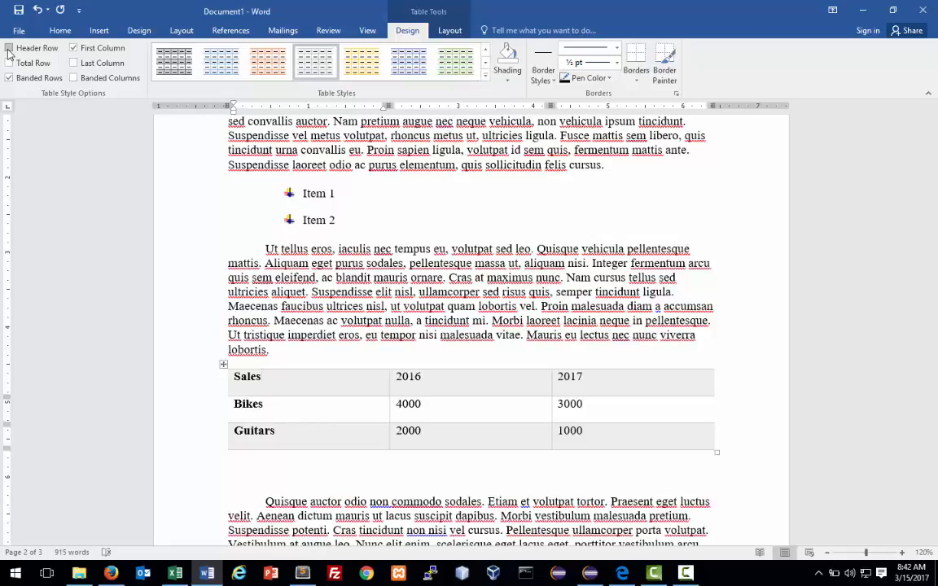
left_click(9, 49)
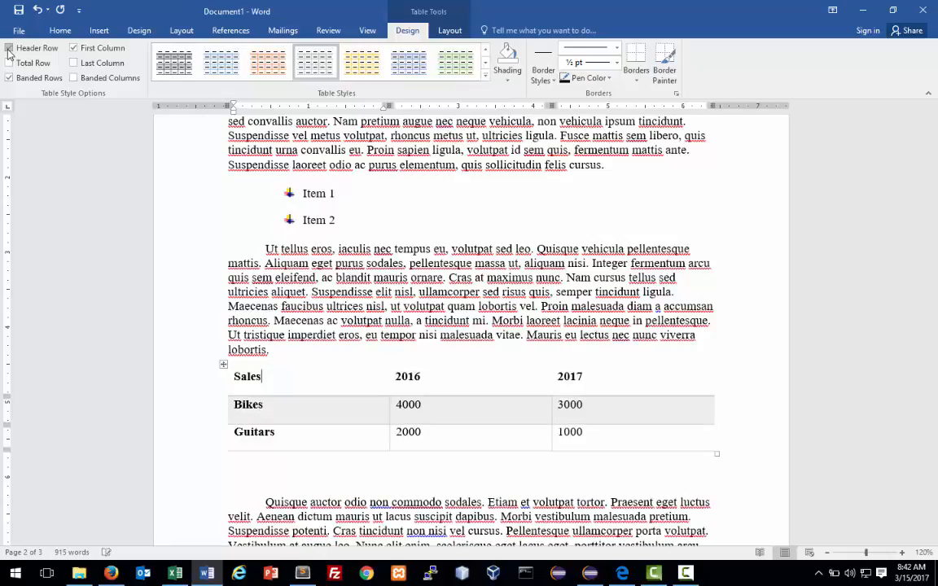
left_click(277, 383)
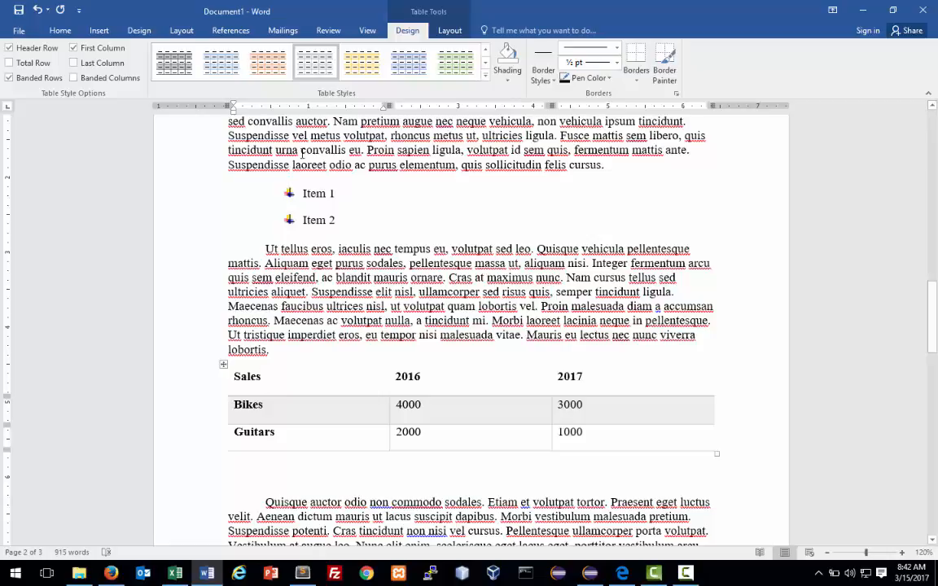
AutoFit the table to its contents, then to the window so it fills the page width.
left_click(450, 30)
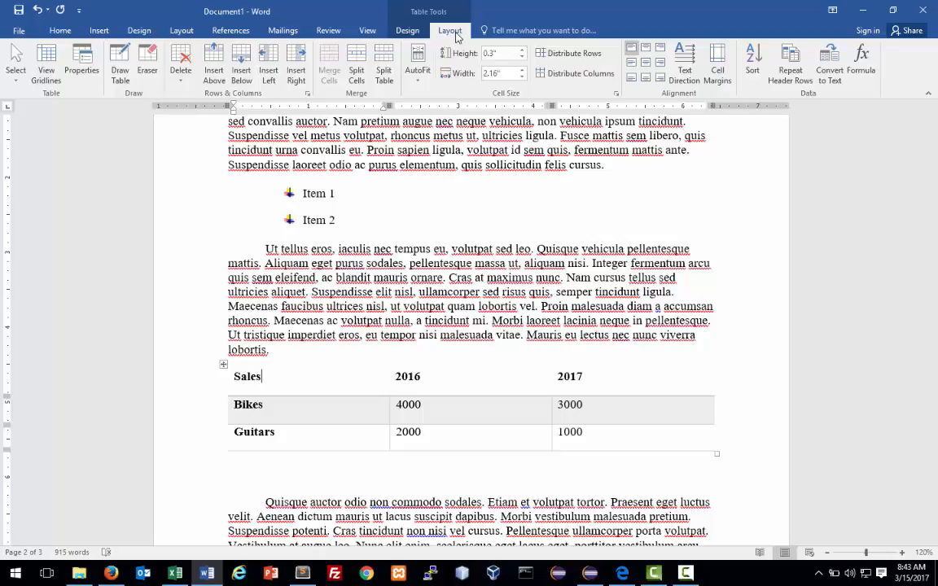
key("F9")
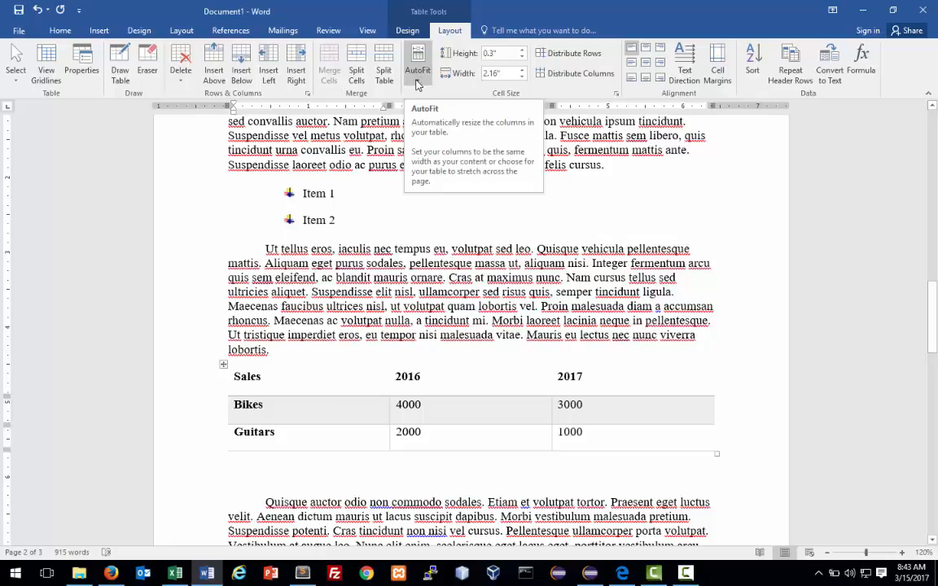
left_click(416, 81)
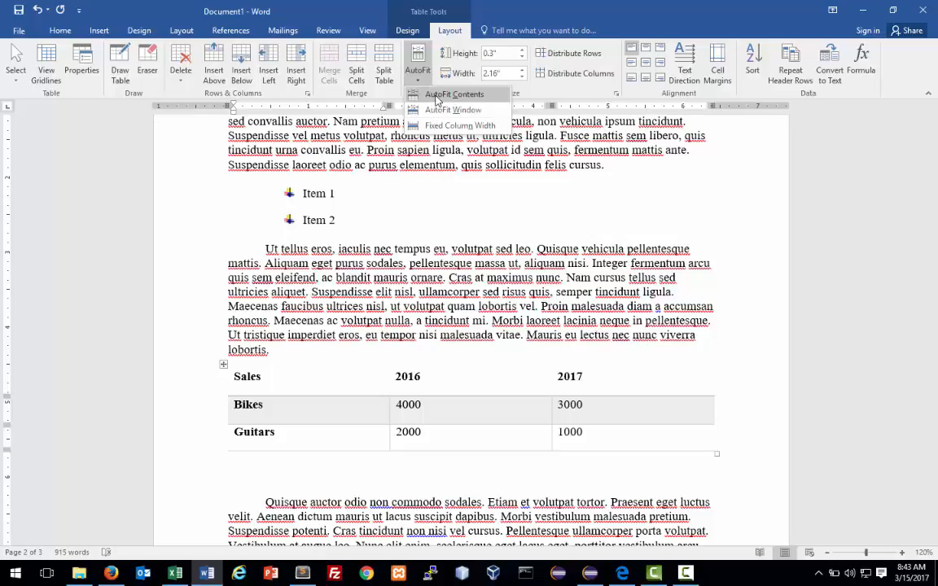
left_click(443, 94)
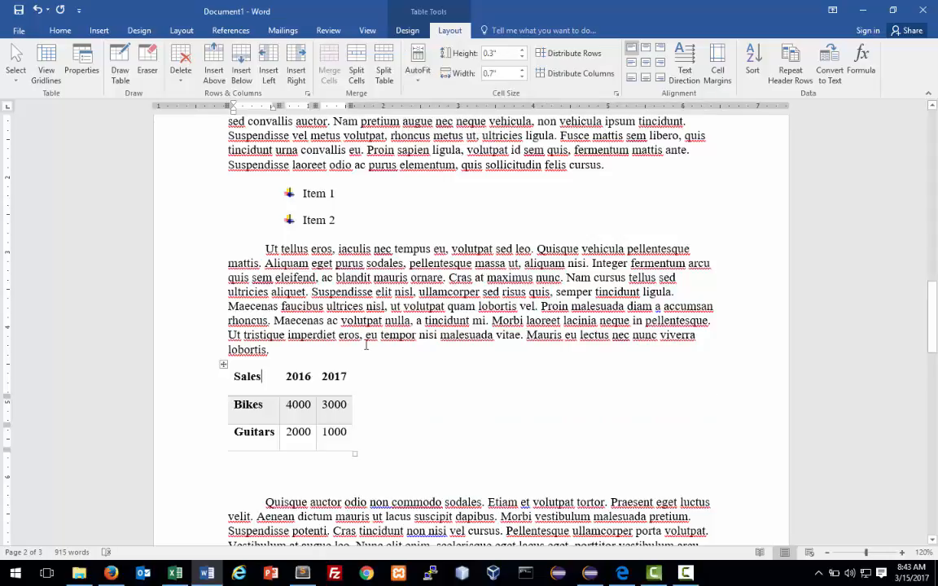
left_click(418, 64)
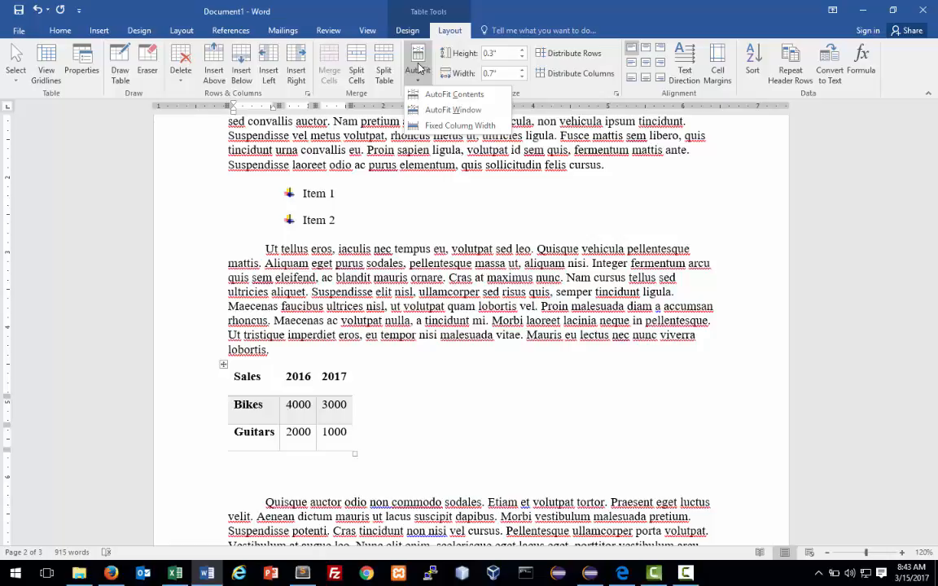
left_click(439, 109)
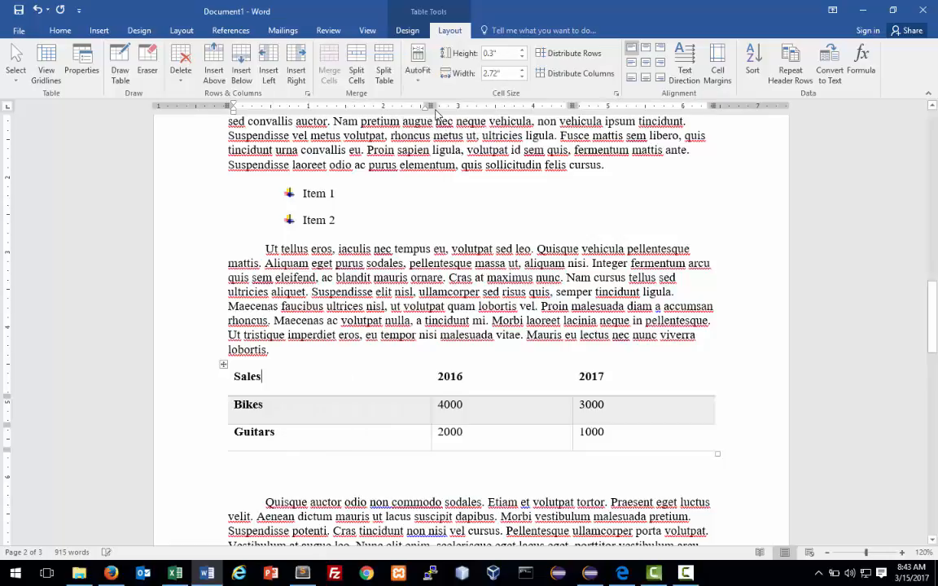
scroll(478, 342, "down", 1)
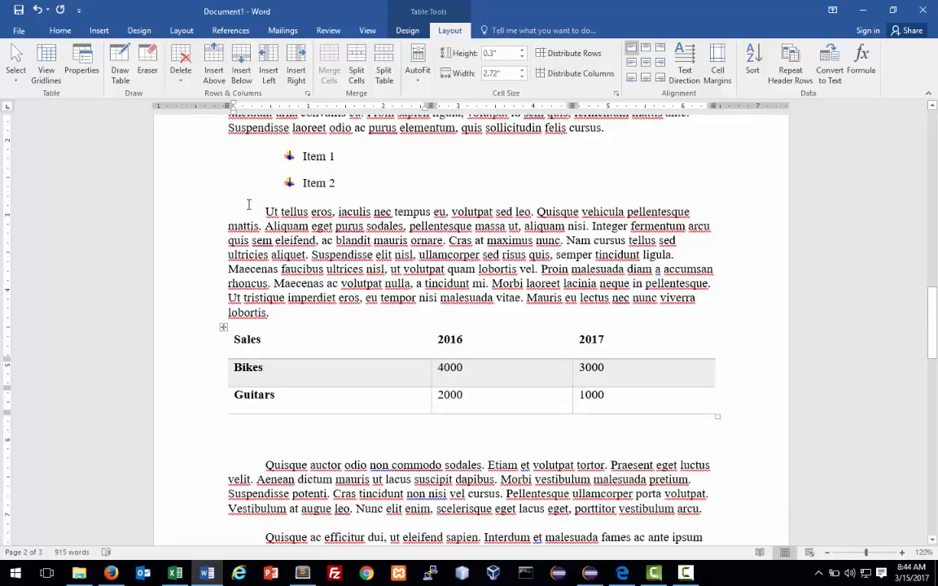
Switch to the Review ribbon.
scroll(248, 204, "up", 1)
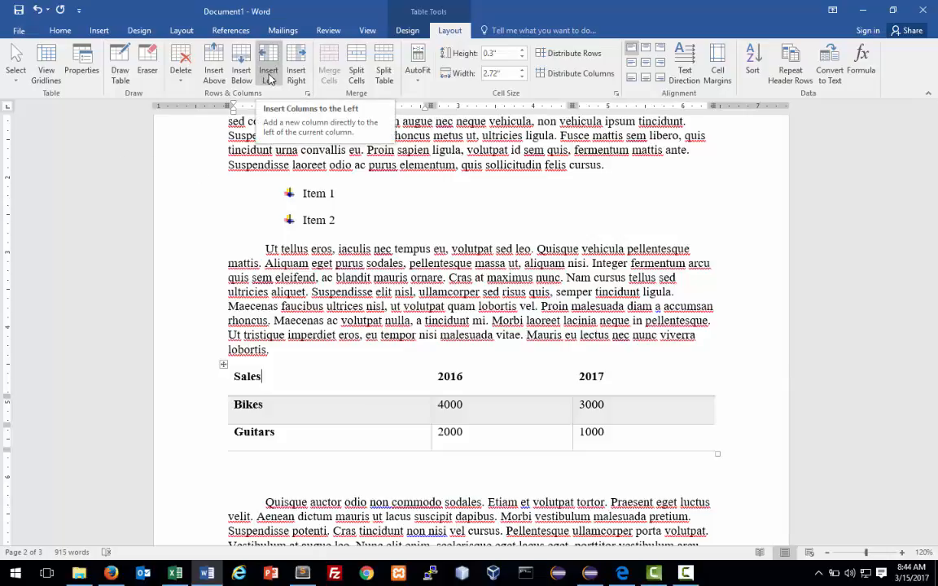
left_click(328, 33)
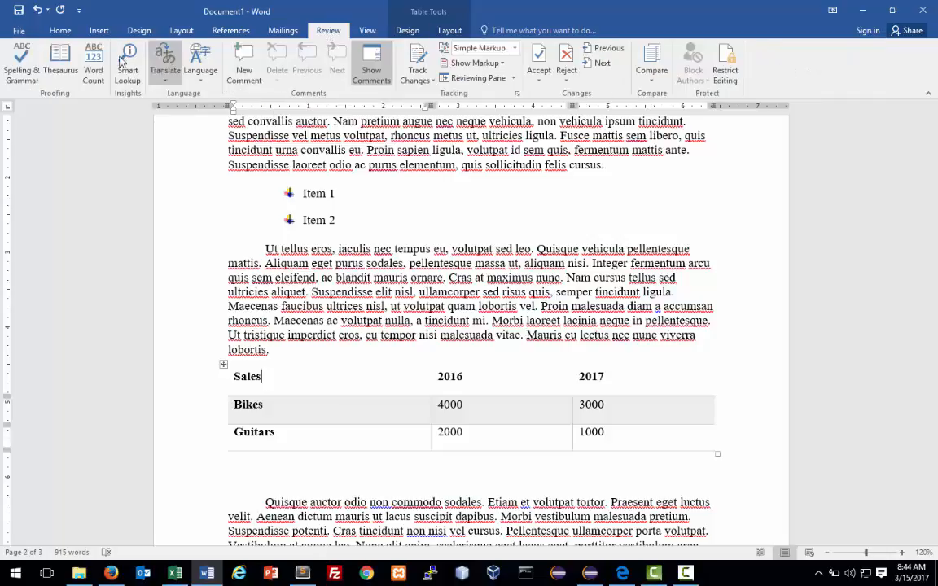
Run a Spelling & Grammar check on the document.
left_click(20, 80)
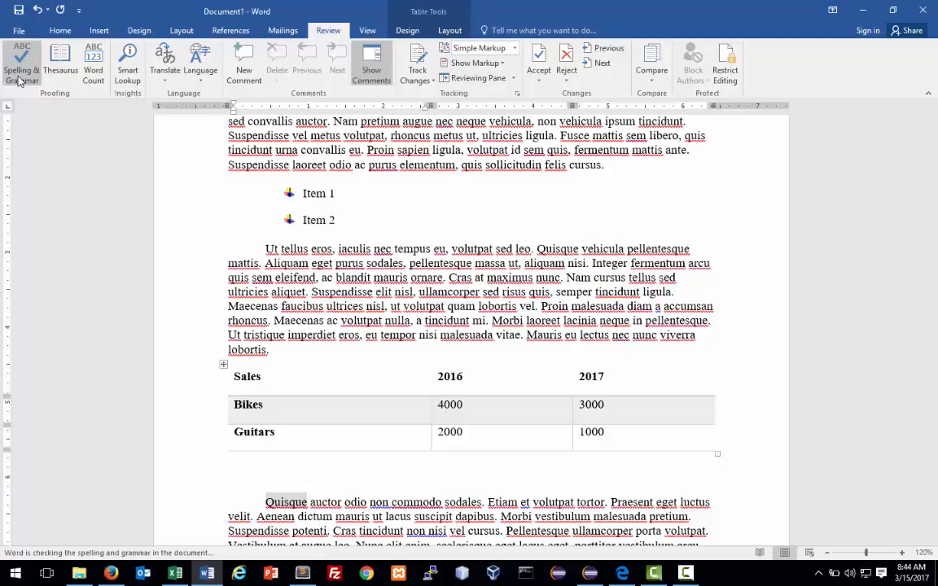